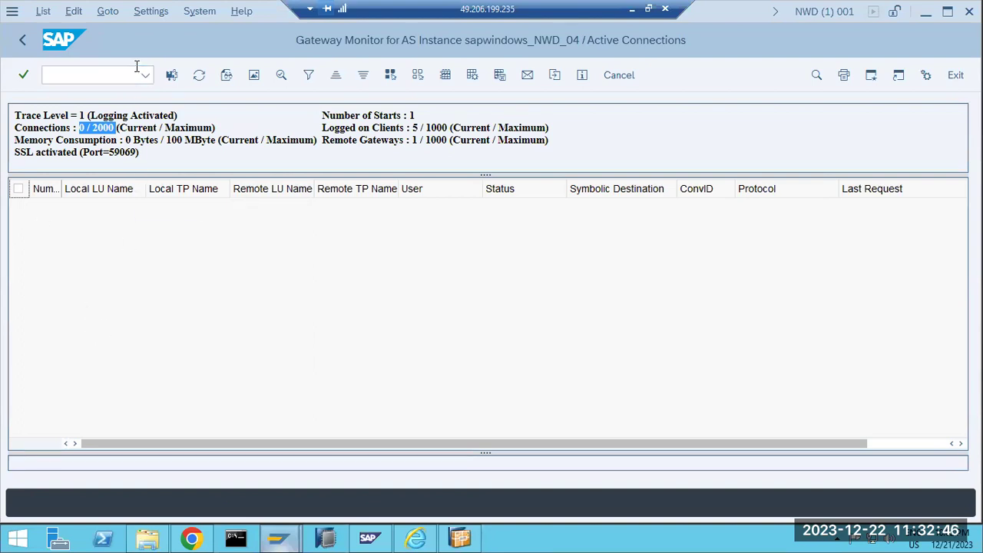
# Display the gateway's RFC connections, dismiss the security notice, check the remote gateway's connection status and return to the active connections.
pyautogui.hotkey('alt', 's')
pyautogui.press('Left')
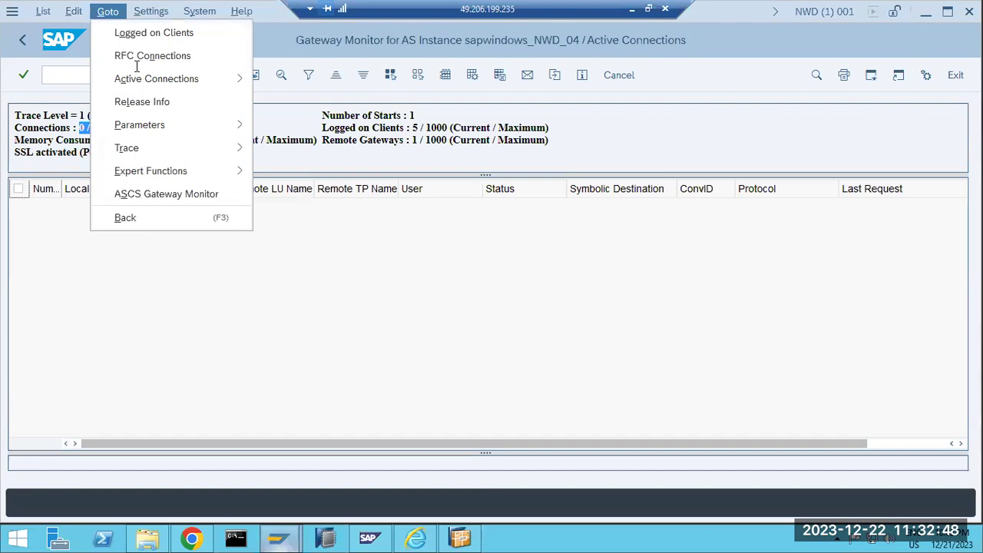
pyautogui.click(149, 57)
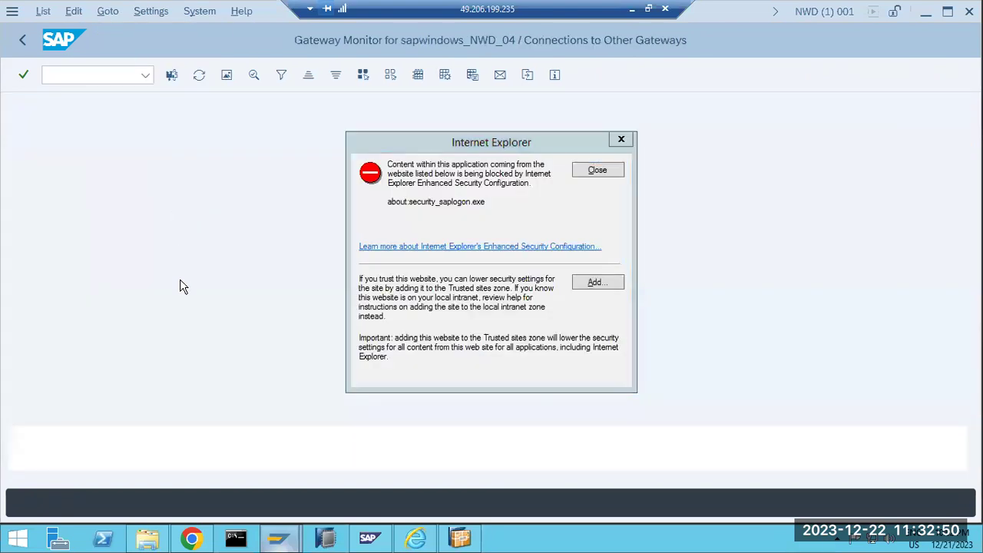
pyautogui.click(604, 170)
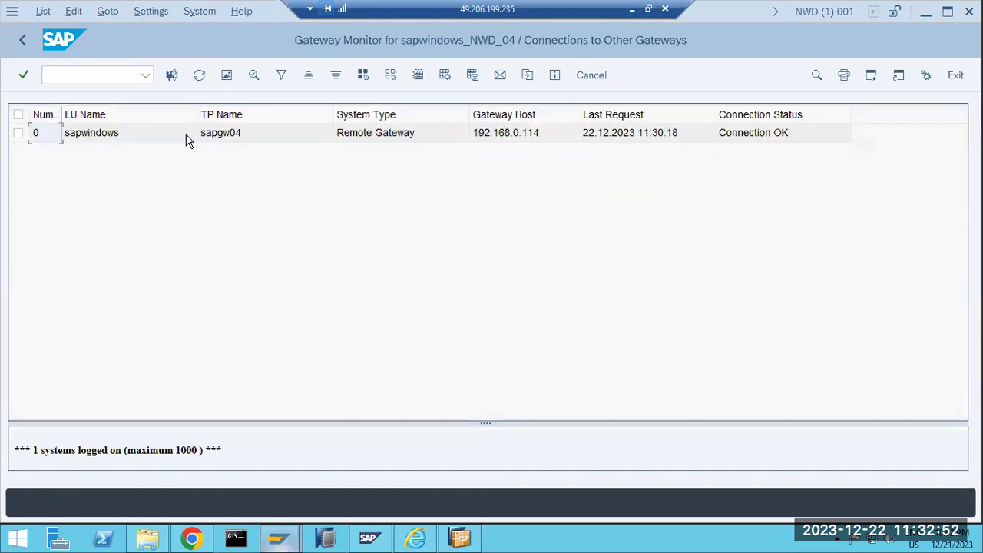
pyautogui.click(667, 138)
pyautogui.click(751, 138)
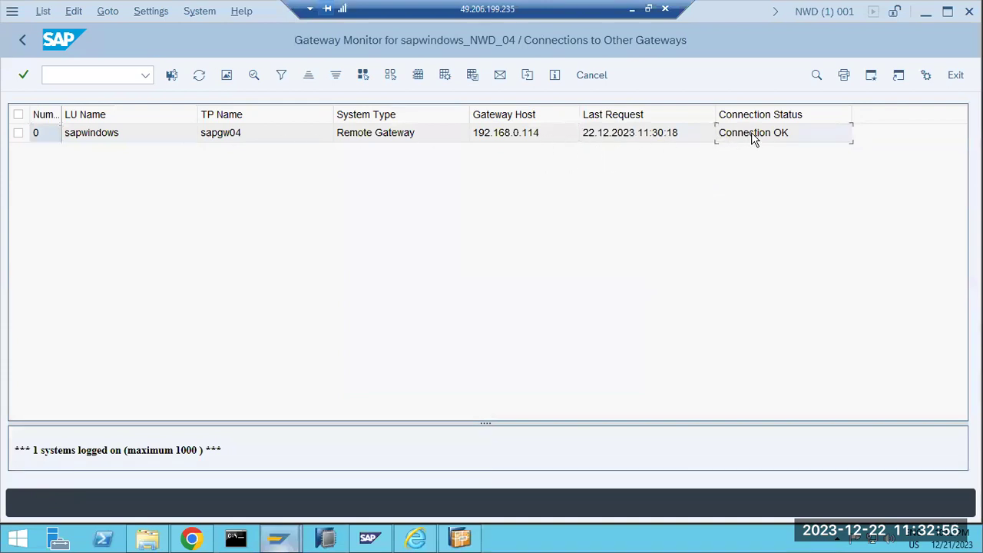
pyautogui.click(24, 41)
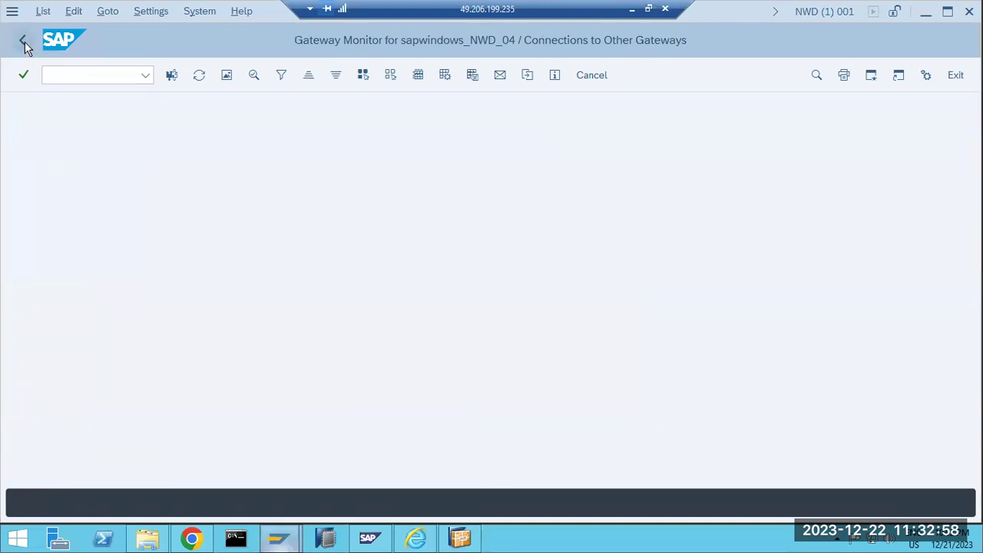
# Display the clients logged on to the gateway and dismiss the security notice.
pyautogui.hotkey('alt', 'g')
pyautogui.press('Down')
pyautogui.press('Return')
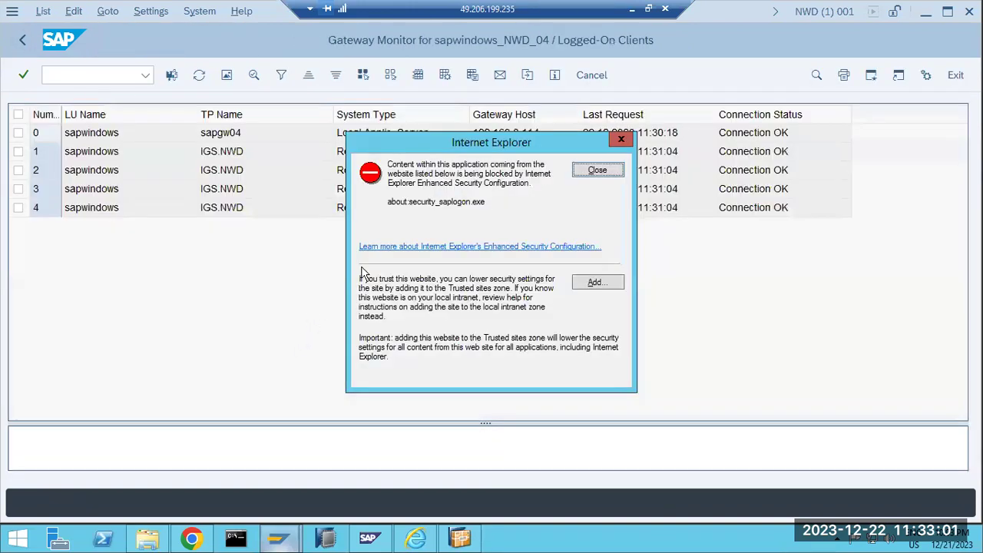
pyautogui.click(577, 172)
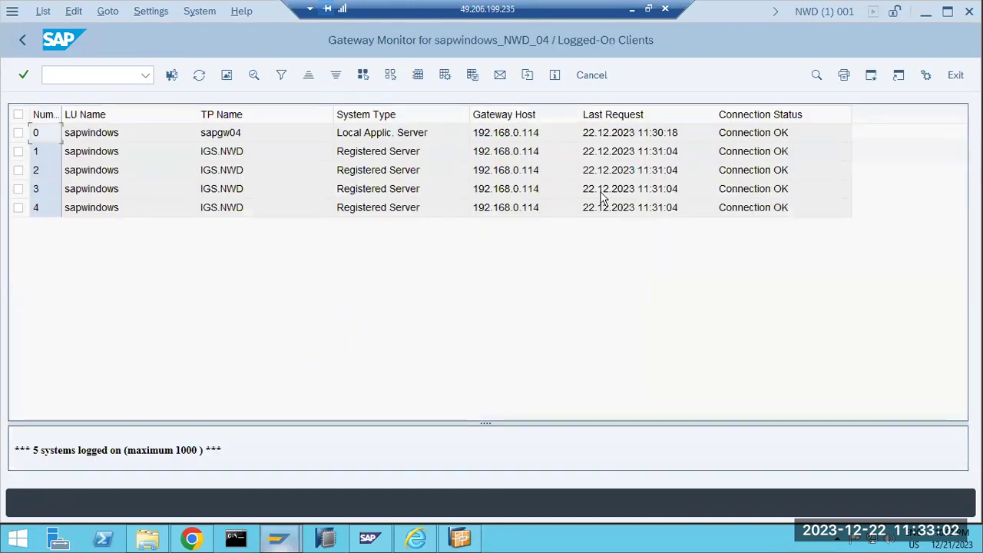
# Try deleting client number 4, an IGS.NWD registered server, cancel at the confirmation, and return to the active connections.
pyautogui.click(18, 207)
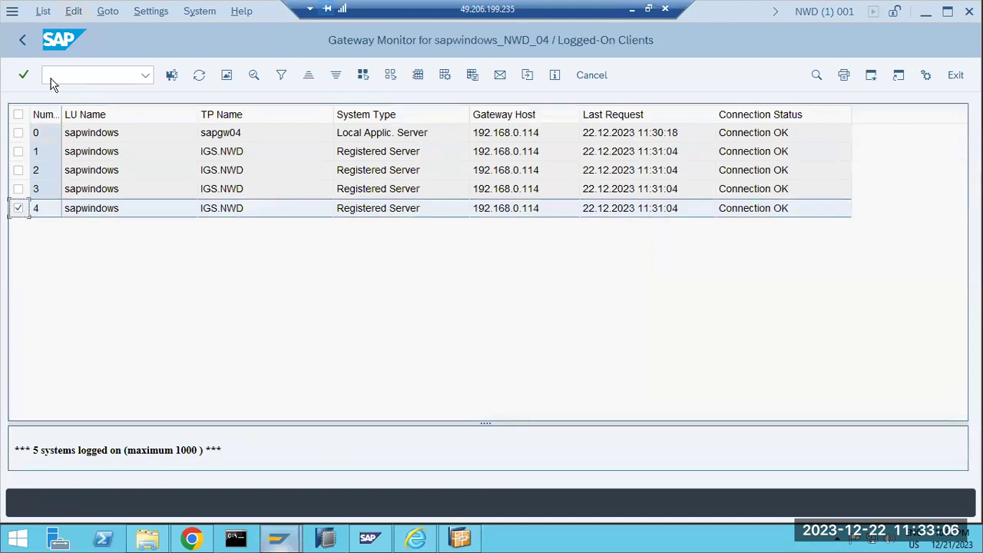
pyautogui.hotkey('alt', 'g')
pyautogui.press('Down')
pyautogui.press('Right')
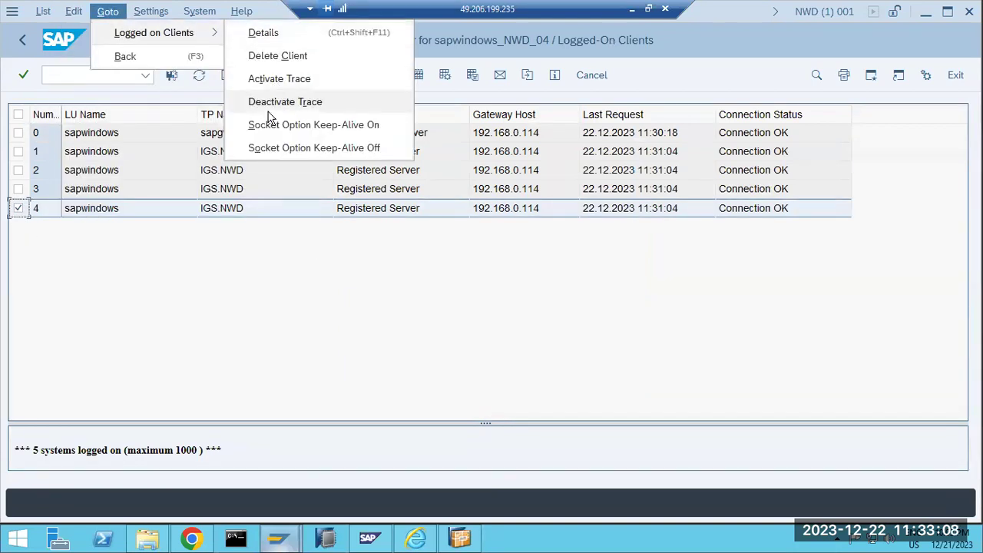
pyautogui.click(261, 55)
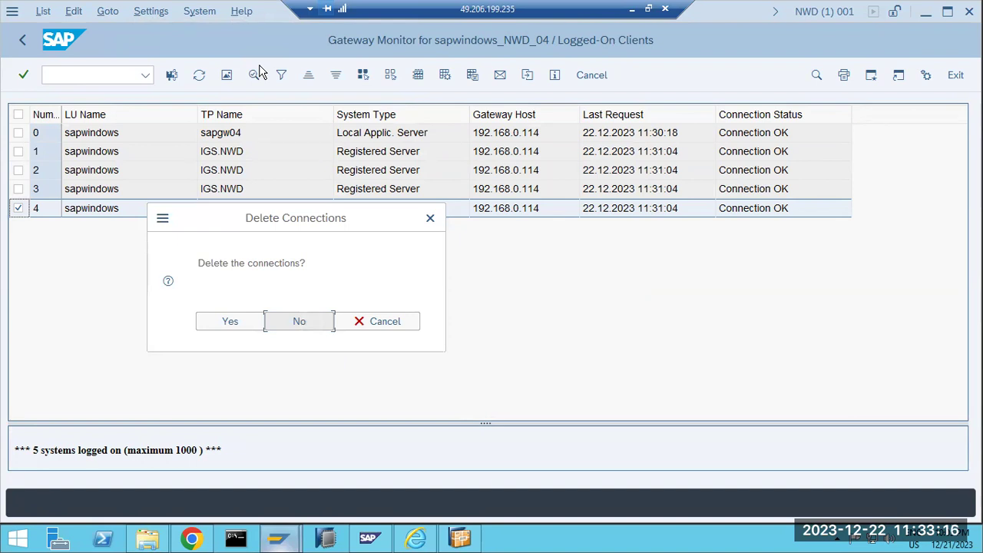
pyautogui.click(377, 320)
pyautogui.click(199, 77)
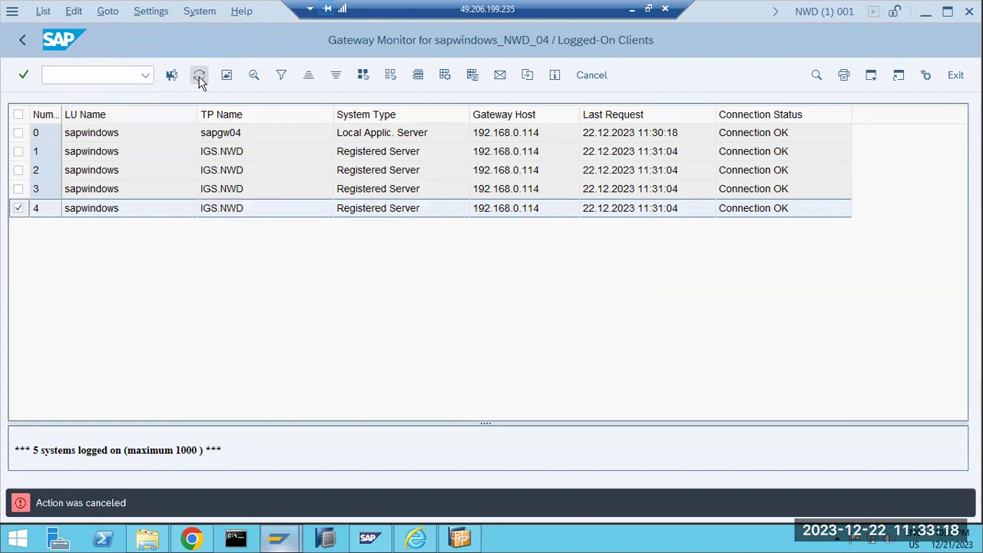
pyautogui.click(23, 41)
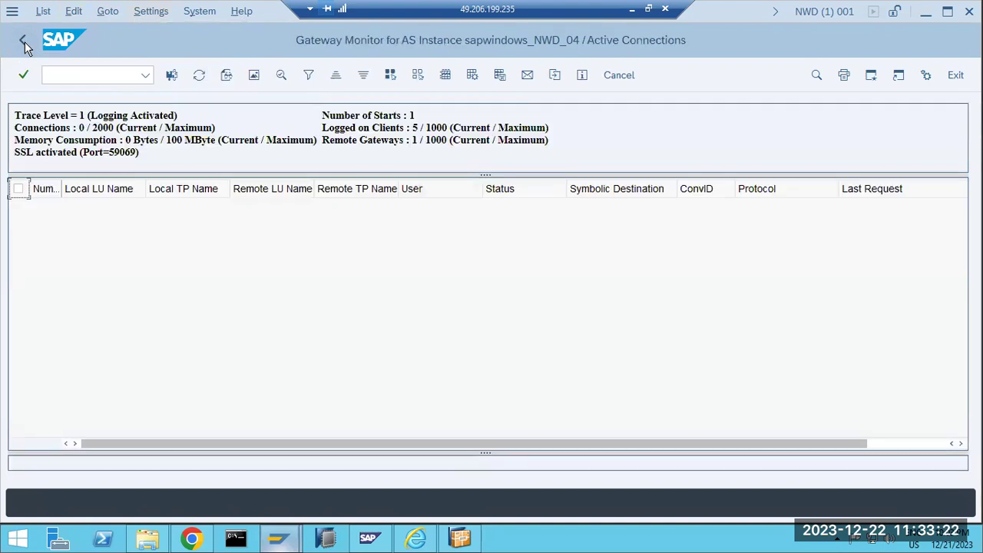
# Try to display the details of the gateway's active connections.
pyautogui.hotkey('alt', 'g')
pyautogui.press('Down')
pyautogui.press('Down')
pyautogui.press('Down')
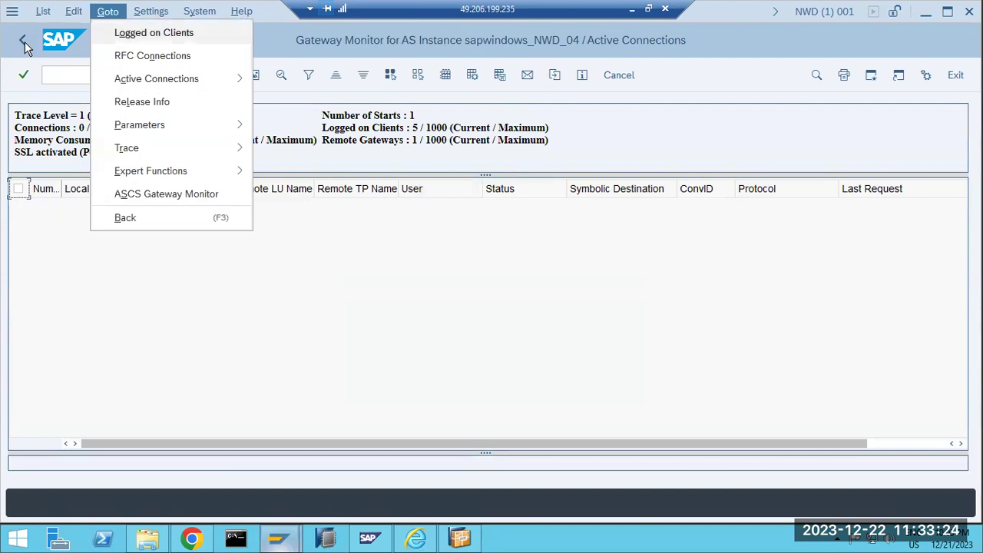
pyautogui.moveTo(153, 86)
pyautogui.click(281, 81)
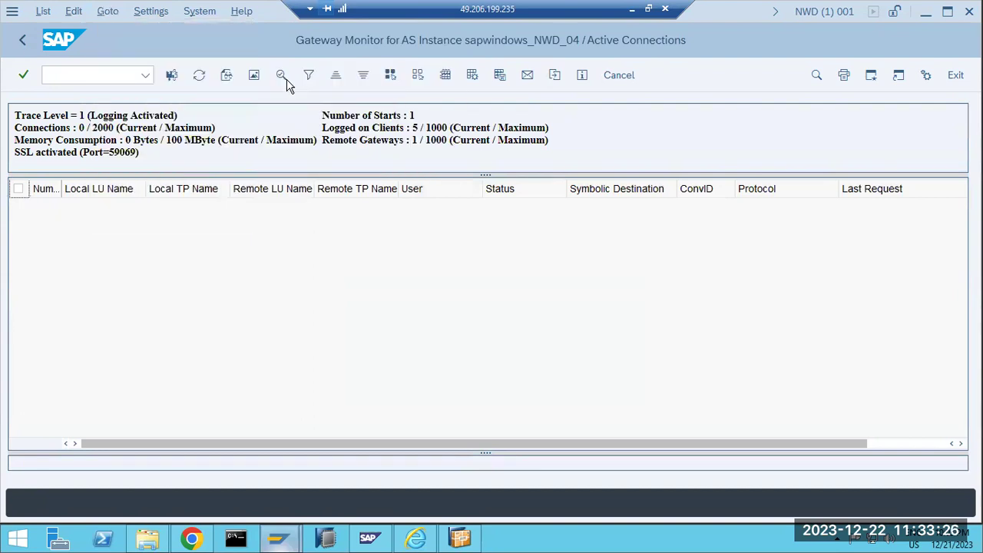
# Leave the Gateway Monitor, start transaction smgw again and dismiss the security notice.
pyautogui.click(22, 40)
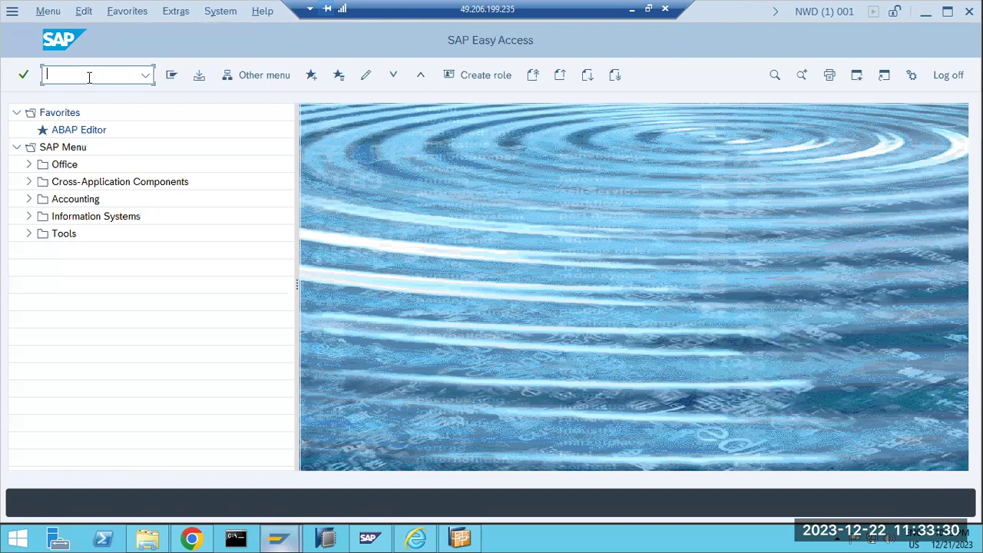
pyautogui.write('smgw')
pyautogui.press('Return')
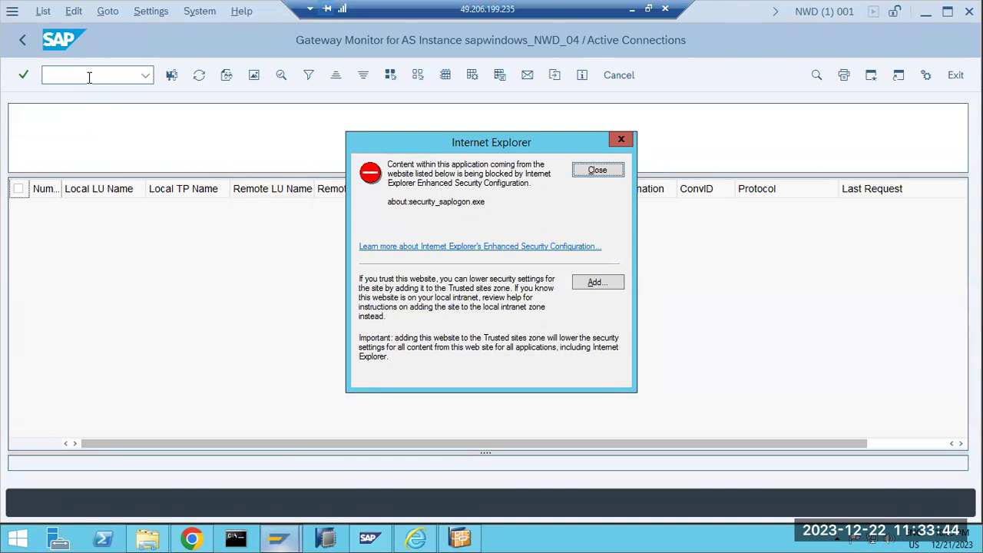
pyautogui.click(595, 172)
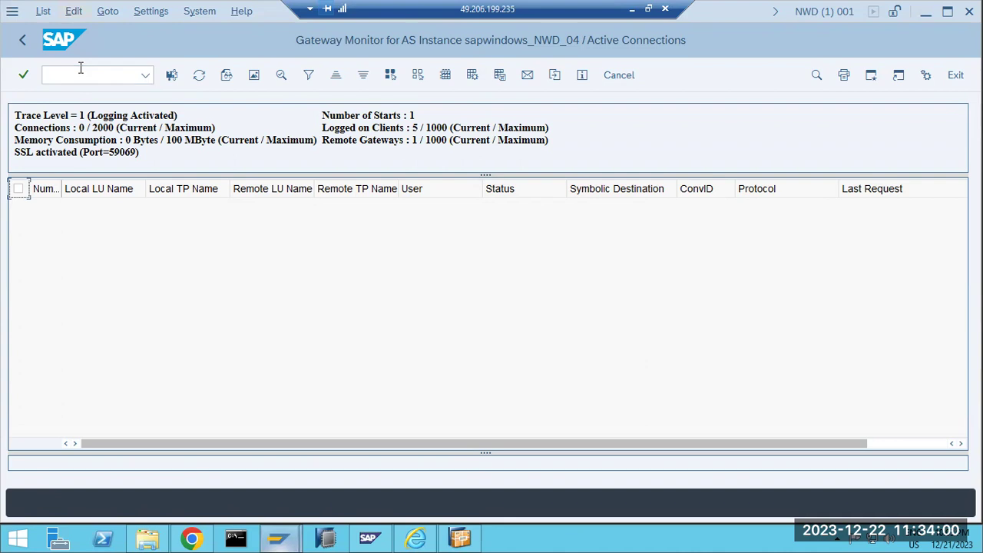
# Run Delete Connection for the active connections and confirm the deletion.
pyautogui.hotkey('alt', 'g')
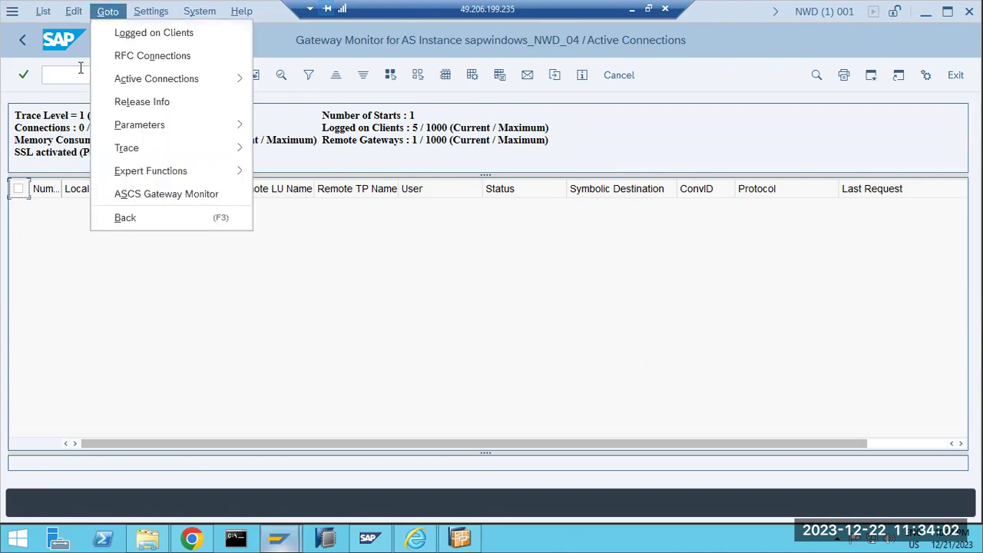
pyautogui.moveTo(192, 89)
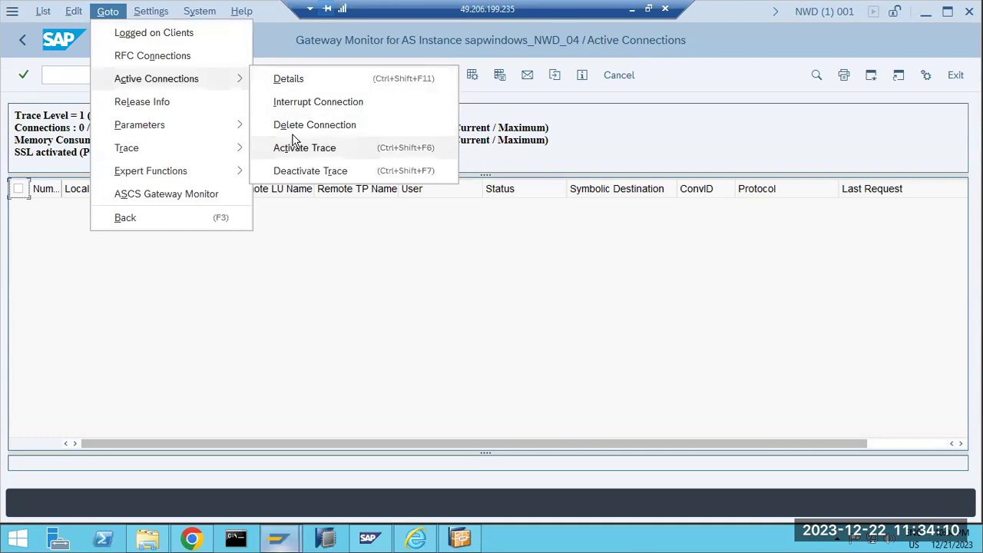
pyautogui.click(296, 129)
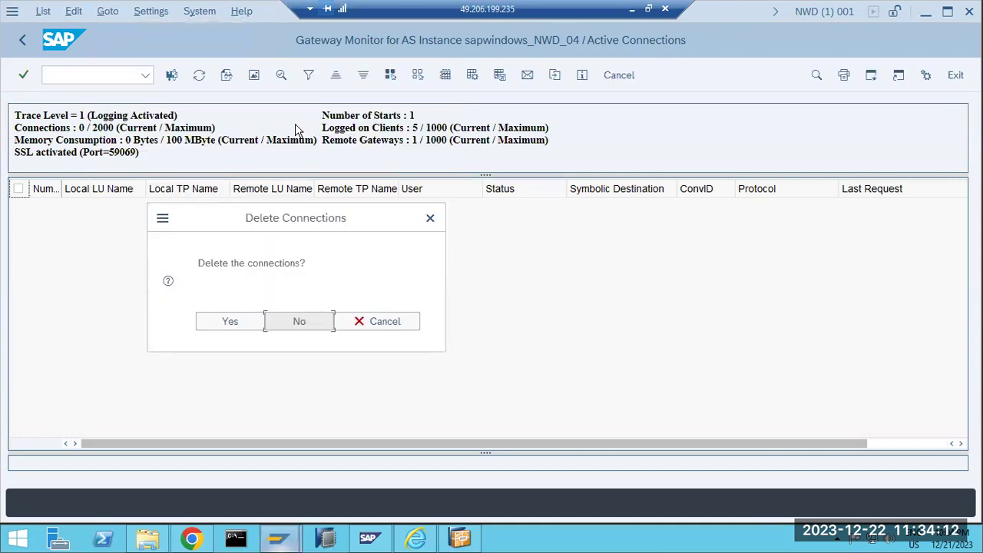
pyautogui.click(222, 331)
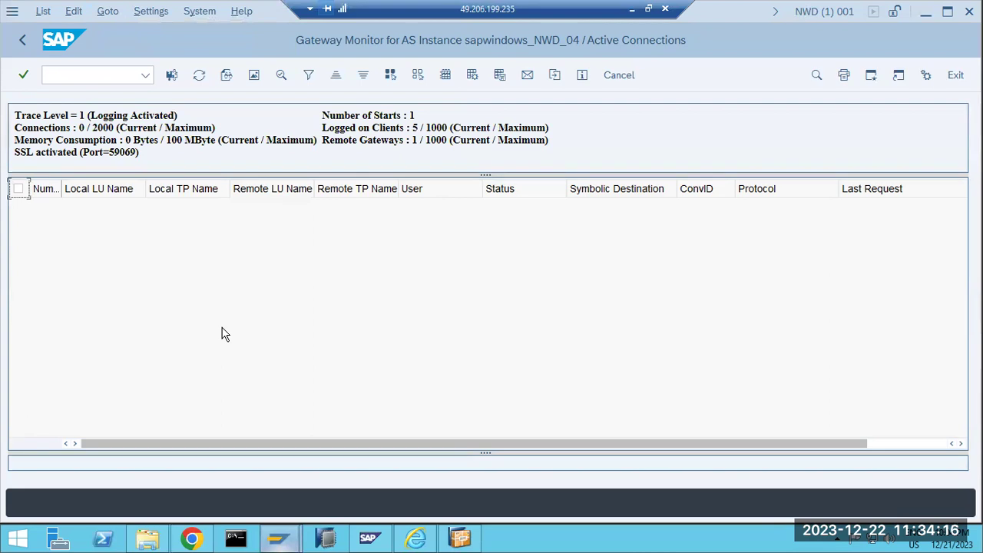
# Return to SAP Easy Access, restart transaction smgw and refresh the list of active connections.
pyautogui.click(23, 41)
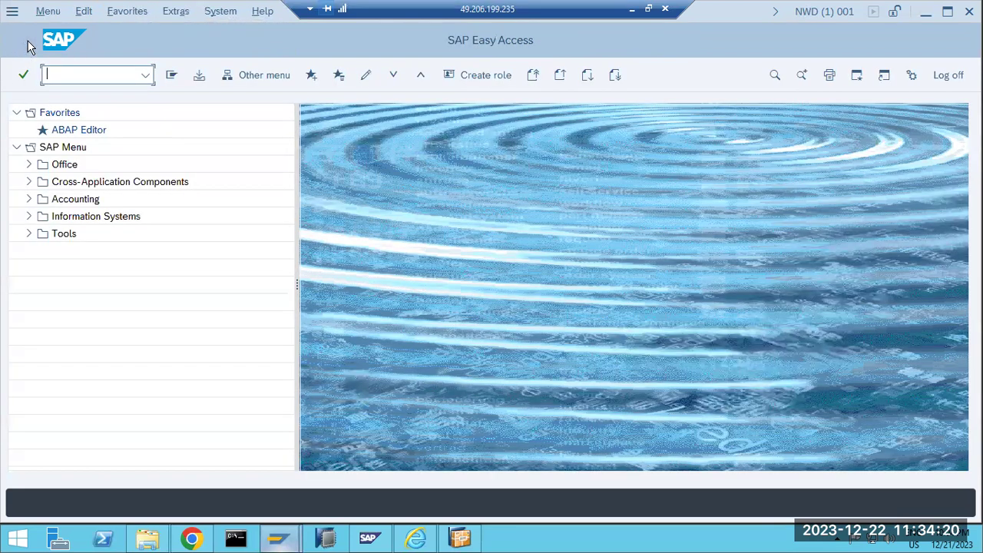
pyautogui.write('smgw')
pyautogui.press('Return')
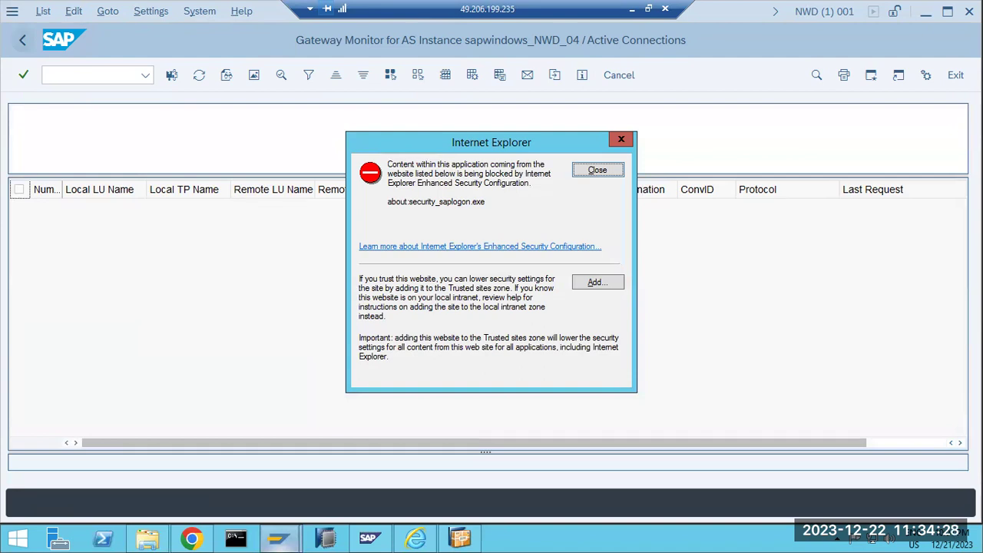
pyautogui.click(587, 170)
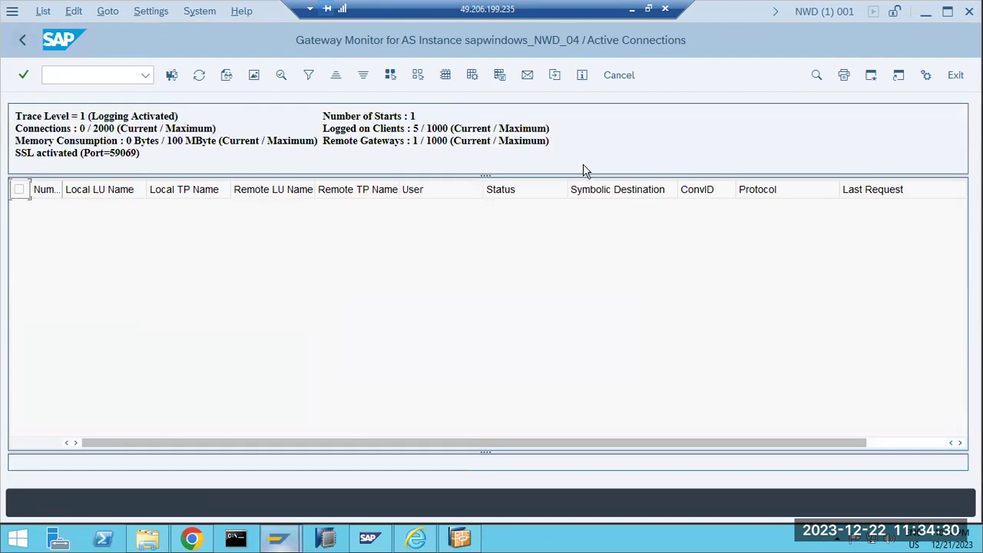
pyautogui.click(199, 75)
# Open the maintenance of ACL files from the gateway's external security expert functions.
pyautogui.hotkey('alt', 'g')
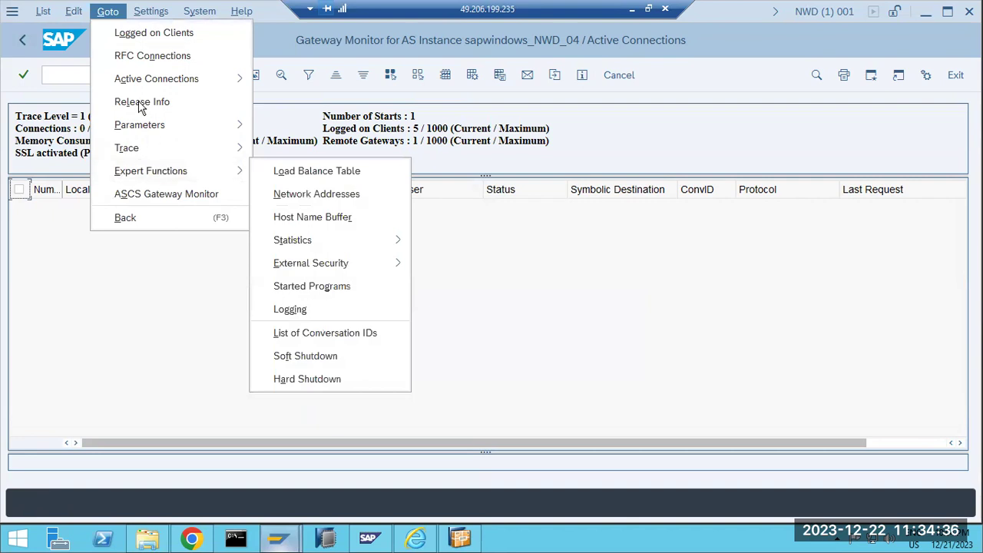
pyautogui.moveTo(236, 173)
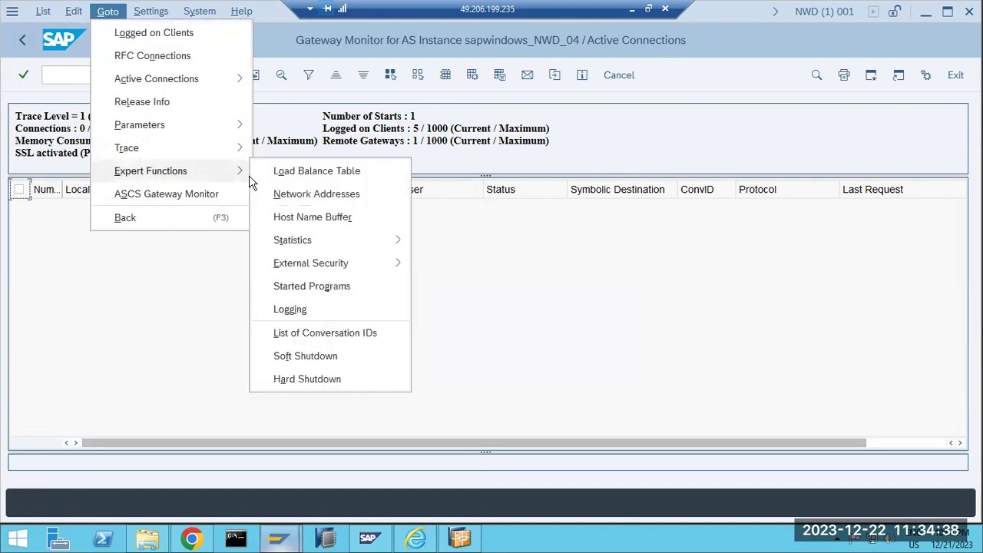
pyautogui.moveTo(367, 262)
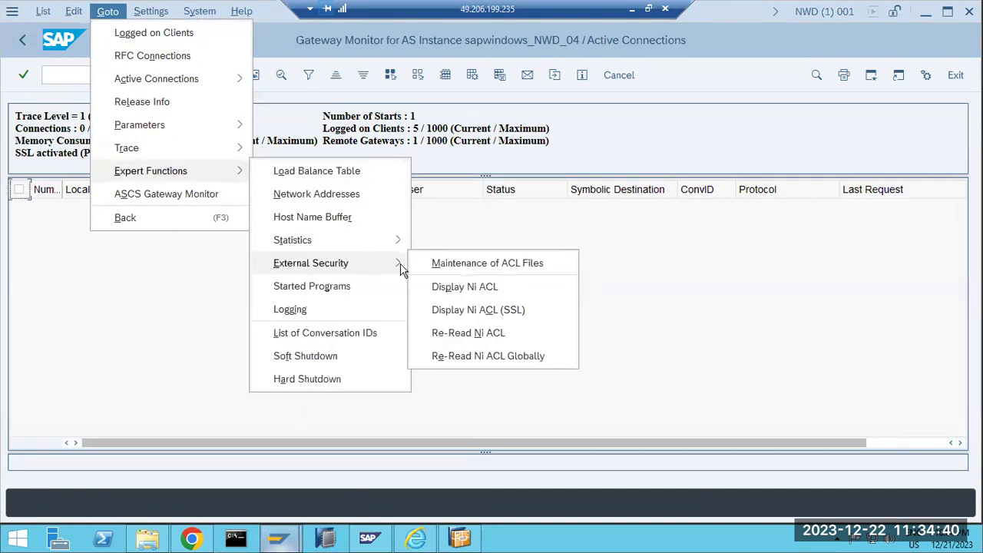
pyautogui.click(467, 265)
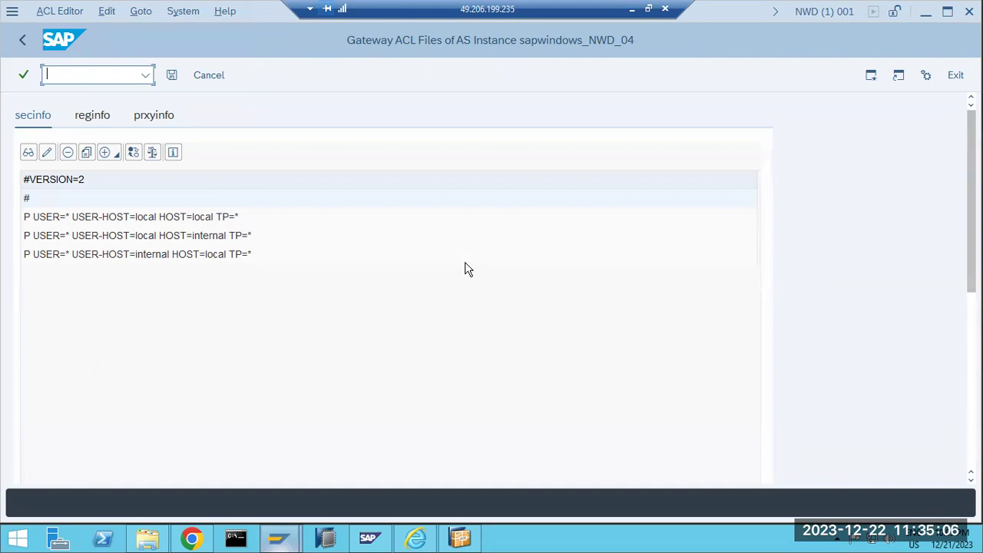
# Open the first permit rule of the secinfo file, with HOST and USER-HOST both local, for changing and clear its TP value.
pyautogui.click(53, 222)
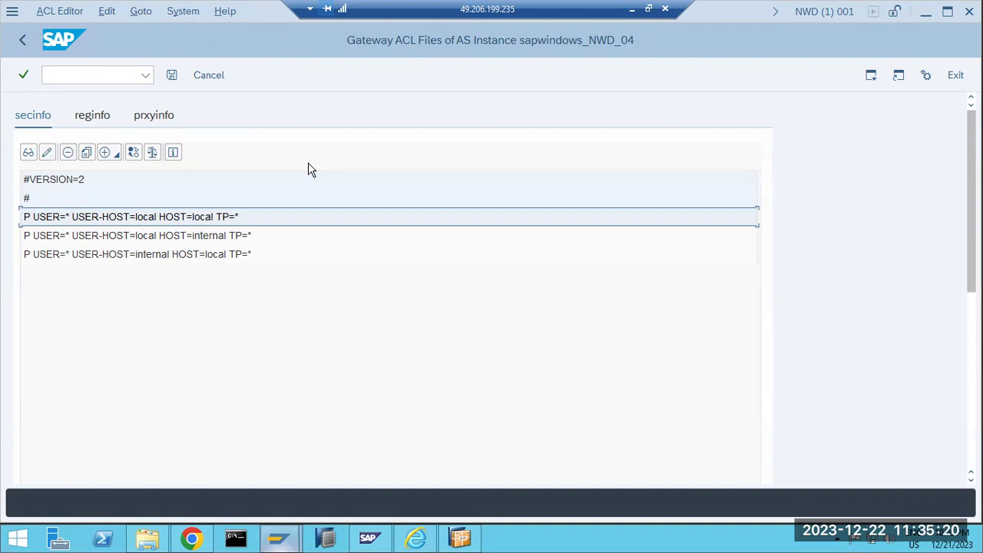
pyautogui.click(47, 153)
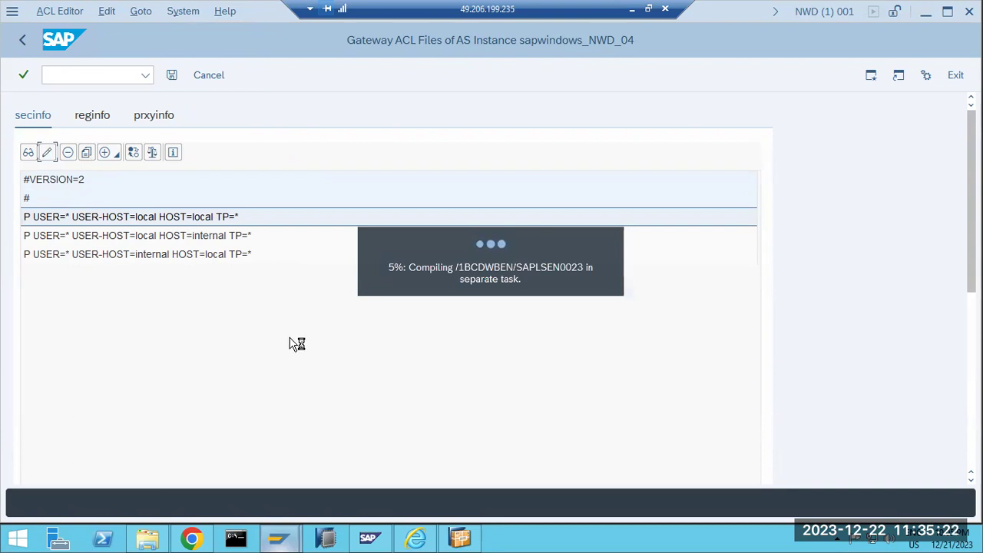
pyautogui.click(142, 189)
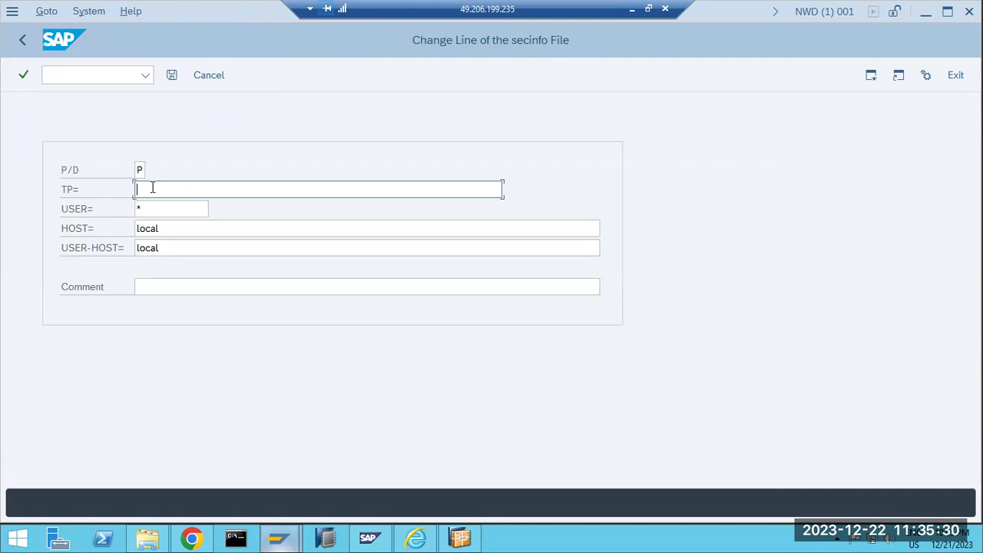
# Try the wildcard program name patterns COMPANY* and hcl*t as the TP value of the secinfo rule.
pyautogui.write('COMPANY111111')
pyautogui.press('BackSpace')
pyautogui.press('BackSpace')
pyautogui.press('BackSpace')
pyautogui.press('BackSpace')
pyautogui.press('BackSpace')
pyautogui.press('BackSpace')
pyautogui.write('*')
pyautogui.press('BackSpace')
pyautogui.press('BackSpace')
pyautogui.press('BackSpace')
pyautogui.press('BackSpace')
pyautogui.press('BackSpace')
pyautogui.press('BackSpace')
pyautogui.press('BackSpace')
pyautogui.press('BackSpace')
pyautogui.write('hcl*t')
# Switch to File Explorer and check the server's computer name in the This PC properties, closing the system information afterwards.
pyautogui.click(148, 539)
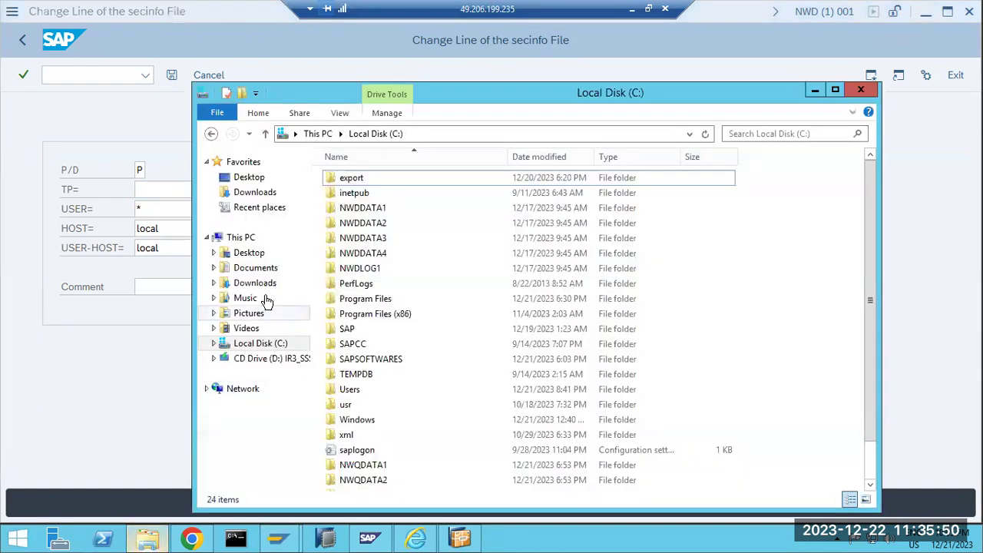
pyautogui.rightClick(240, 238)
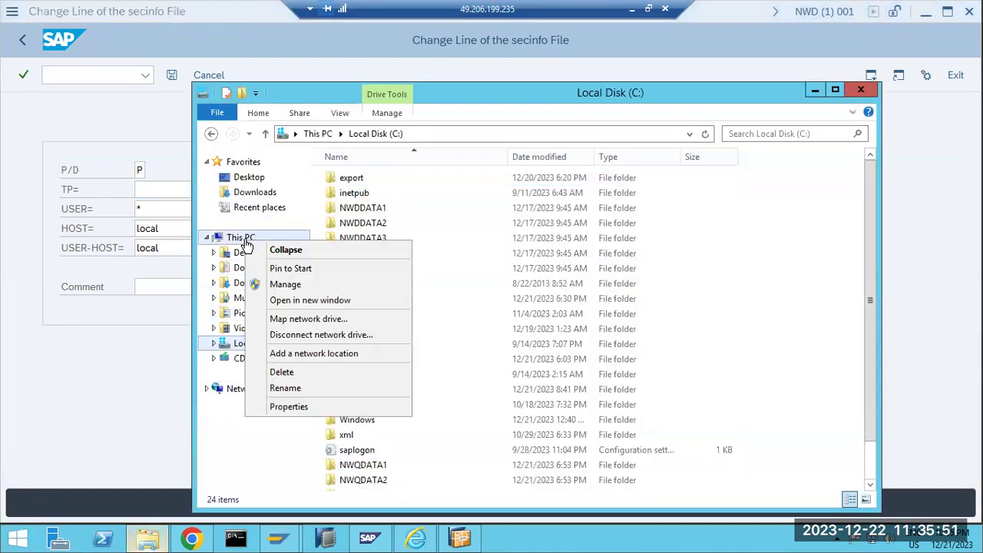
pyautogui.click(275, 408)
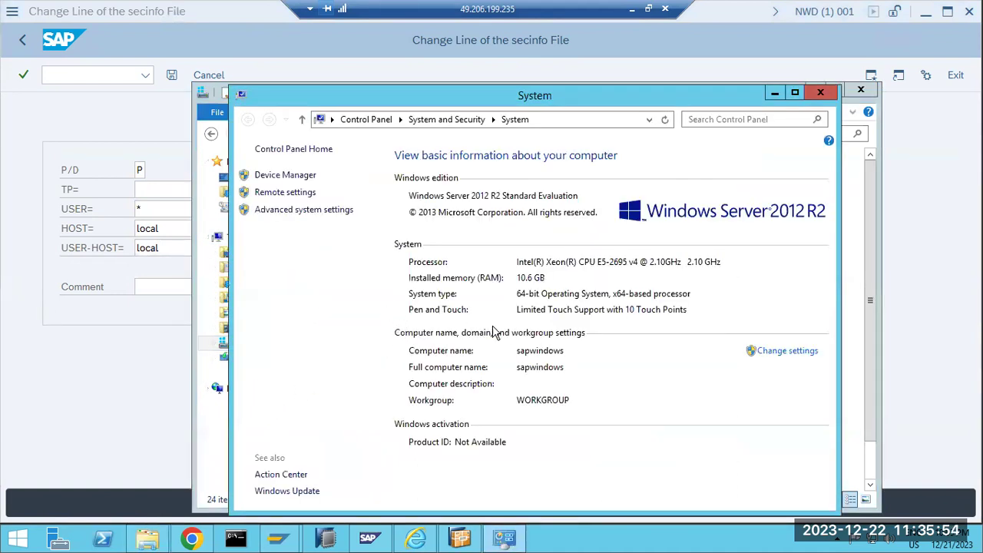
pyautogui.click(820, 93)
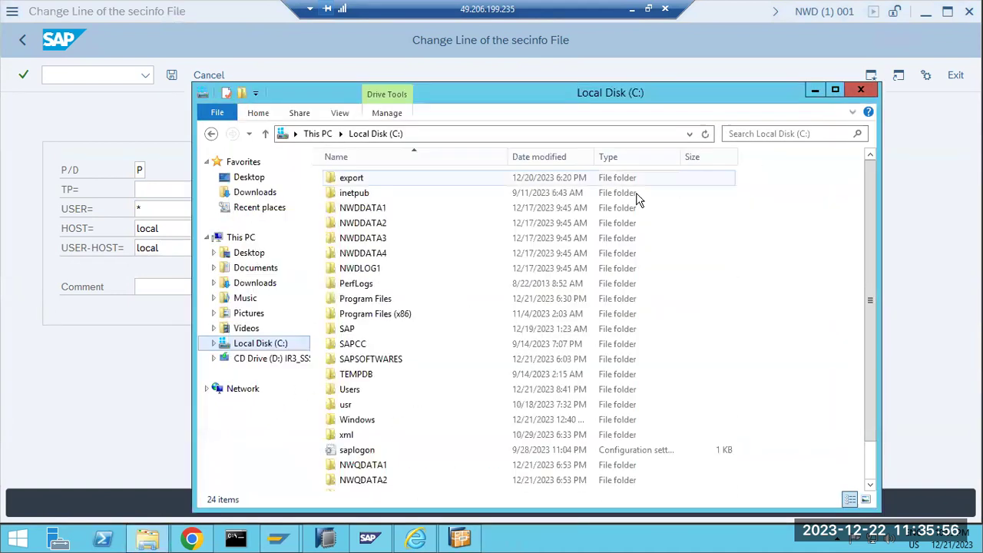
# Return to the secinfo rule in SAP and try the program name pattern sapwindows* as its TP value.
pyautogui.click(154, 190)
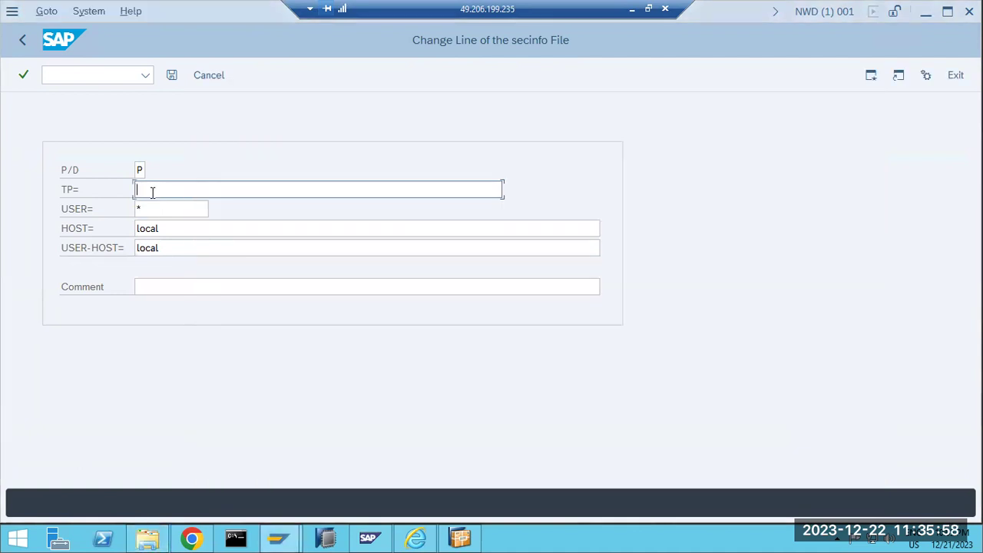
pyautogui.write('sapwindows*')
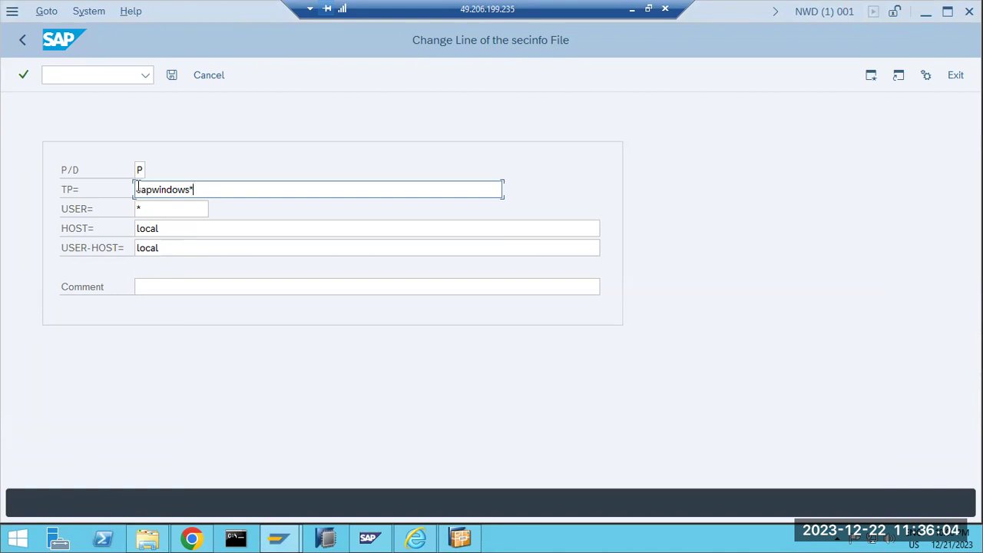
pyautogui.doubleClick(139, 170)
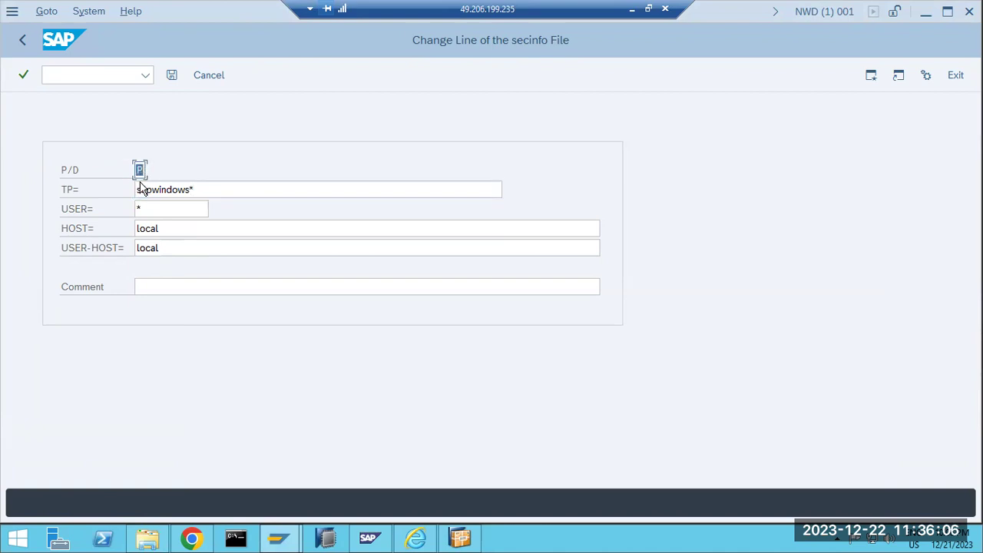
pyautogui.moveTo(138, 189); pyautogui.dragTo(203, 189)
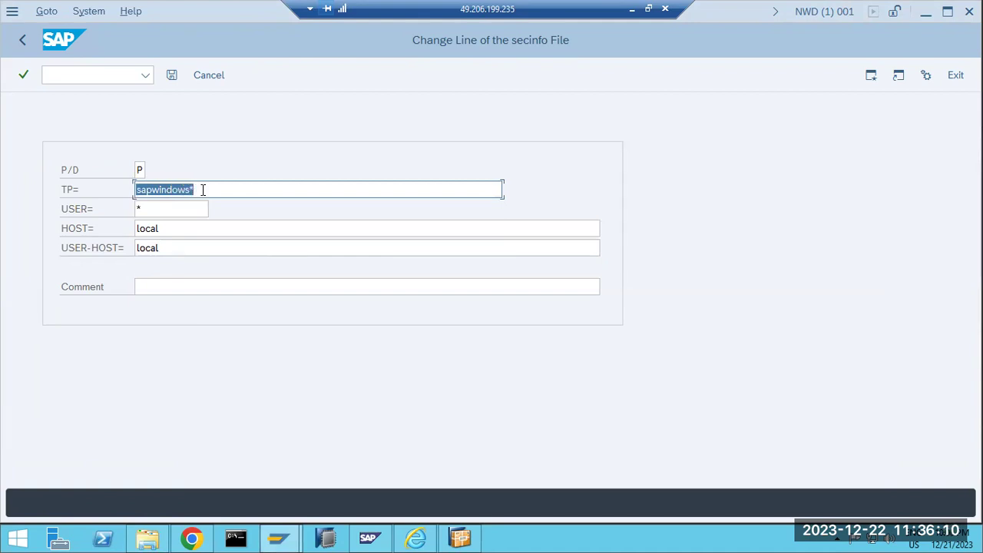
pyautogui.click(203, 190)
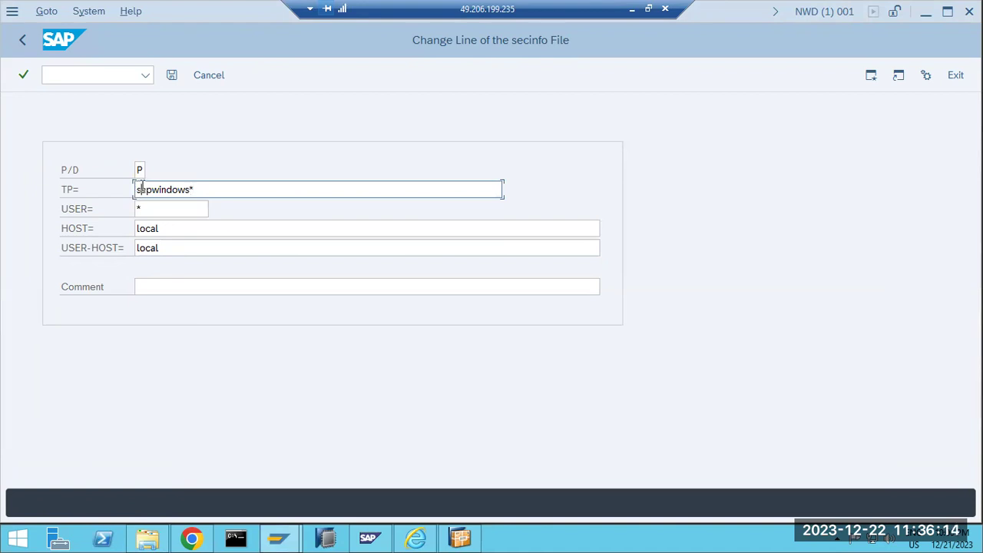
pyautogui.moveTo(140, 189); pyautogui.dragTo(196, 188)
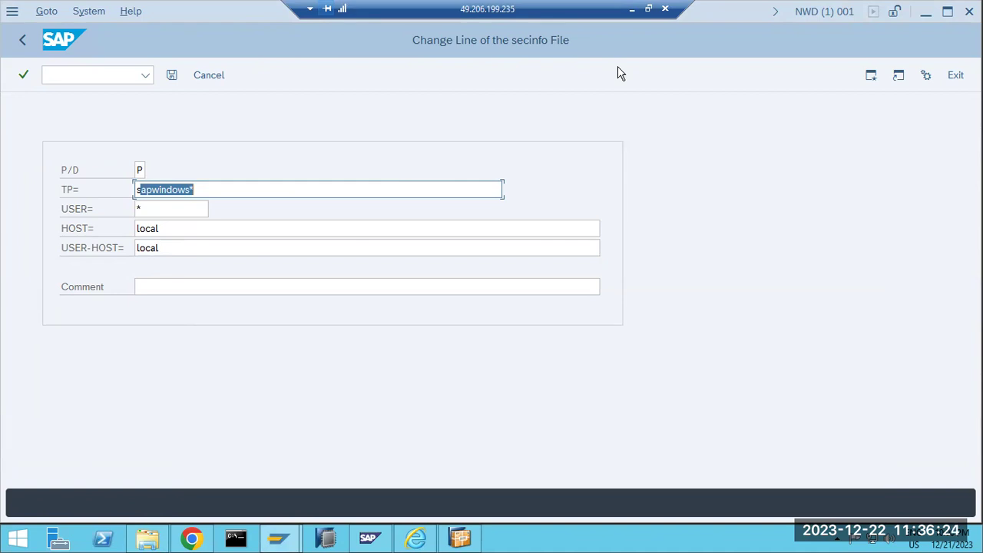
# Try turning the secinfo rule for sapwindows* into a deny rule by setting P/D to D.
pyautogui.click(140, 169)
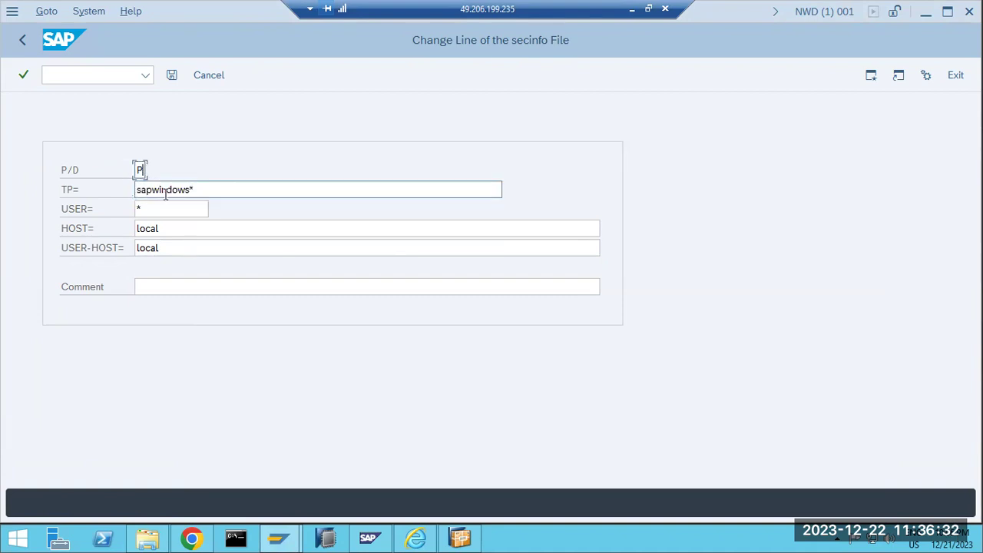
pyautogui.press('BackSpace')
pyautogui.write('D')
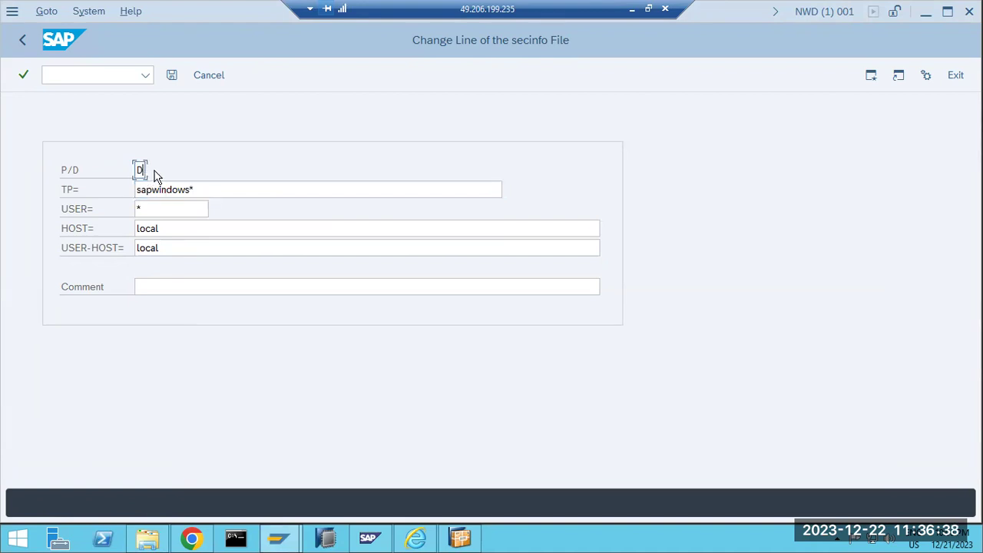
pyautogui.moveTo(224, 191); pyautogui.dragTo(191, 192)
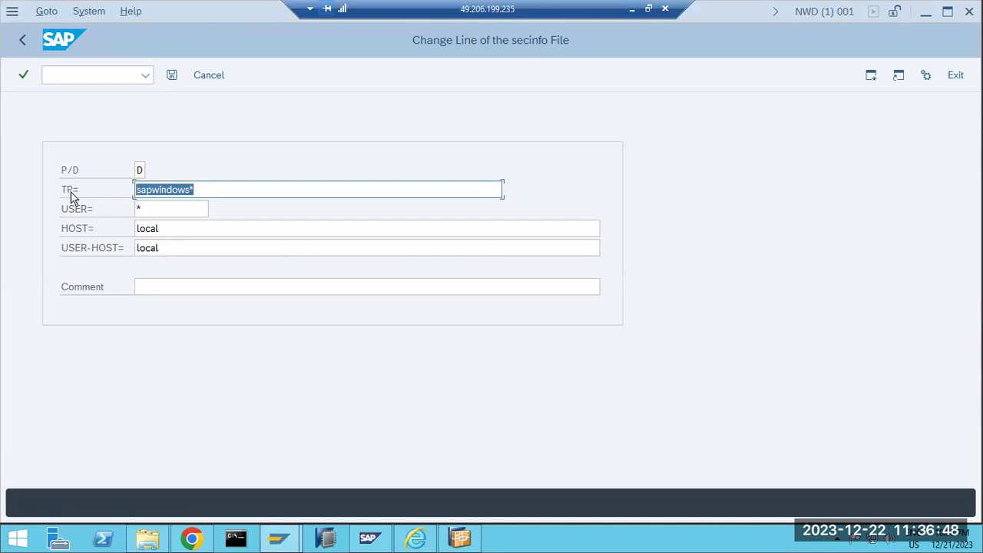
# Try the user name pattern sapbasisdec* as the USER value of the secinfo rule.
pyautogui.click(154, 209)
pyautogui.press('BackSpace')
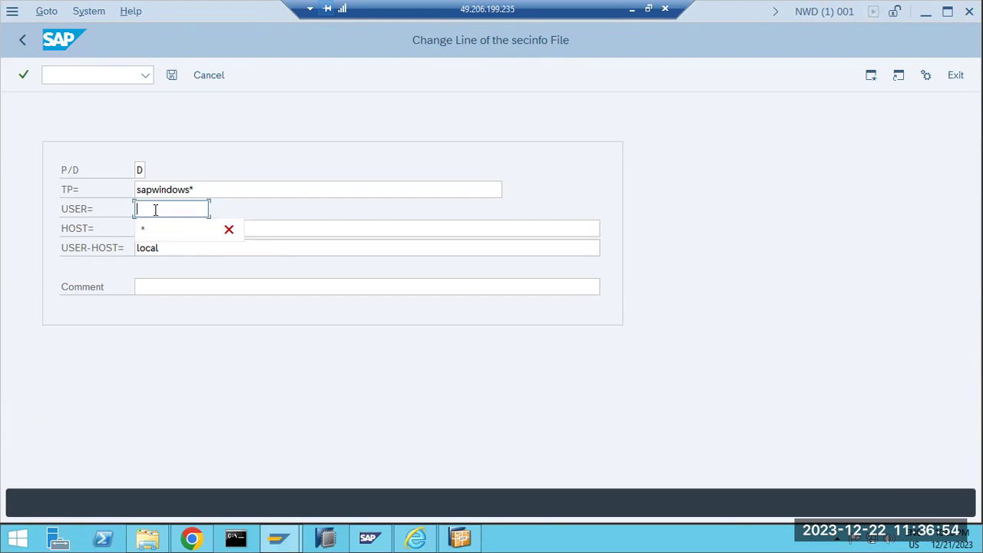
pyautogui.write('sapl')
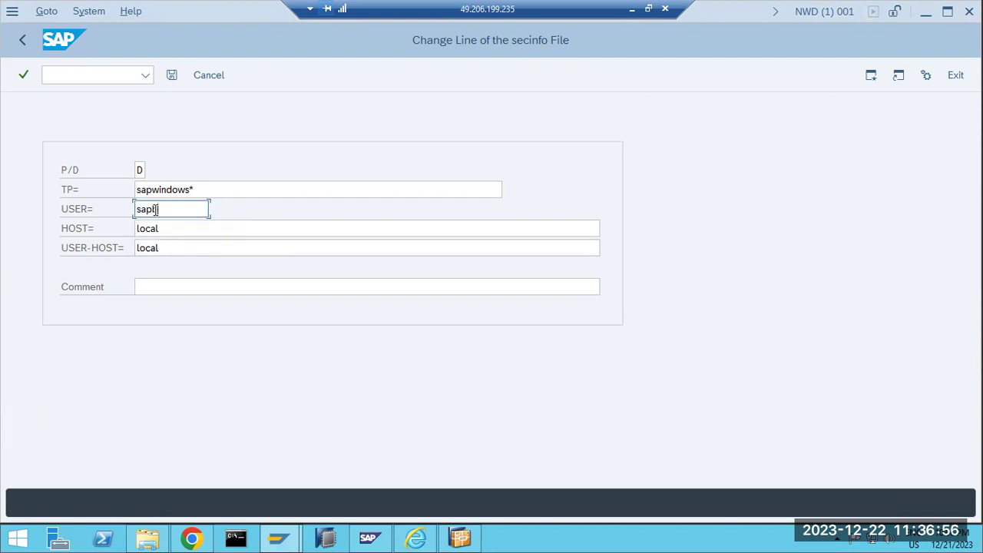
pyautogui.write('asisdec')
pyautogui.write('r')
pyautogui.press('BackSpace')
pyautogui.press('BackSpace')
pyautogui.write('ec')
pyautogui.press('BackSpace')
pyautogui.write('c*')
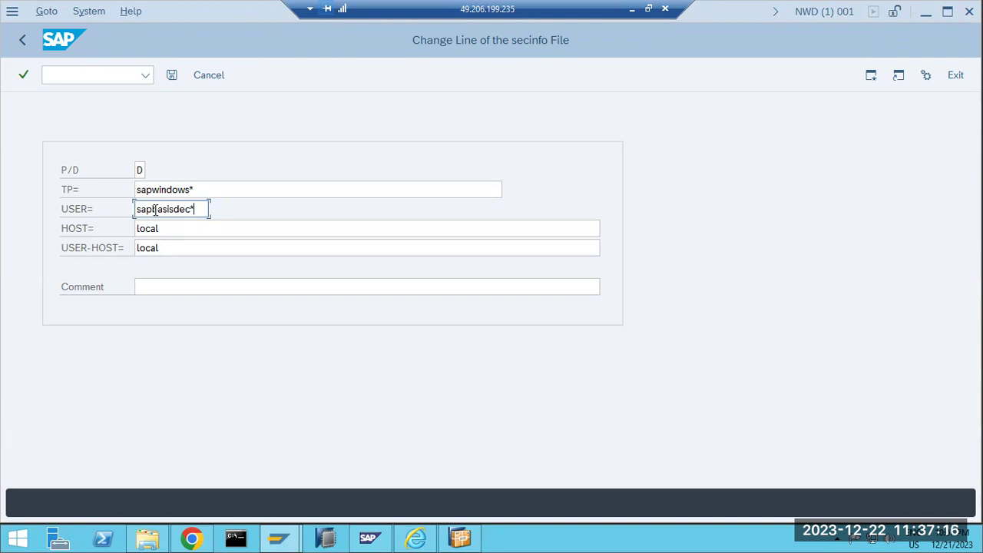
# Clear the USER value of the secinfo rule and leave the rule without saving the changes.
pyautogui.moveTo(137, 209)
pyautogui.mouseDown()
pyautogui.moveTo(197, 209)
pyautogui.moveTo(133, 212)
pyautogui.mouseUp()
pyautogui.click(195, 210)
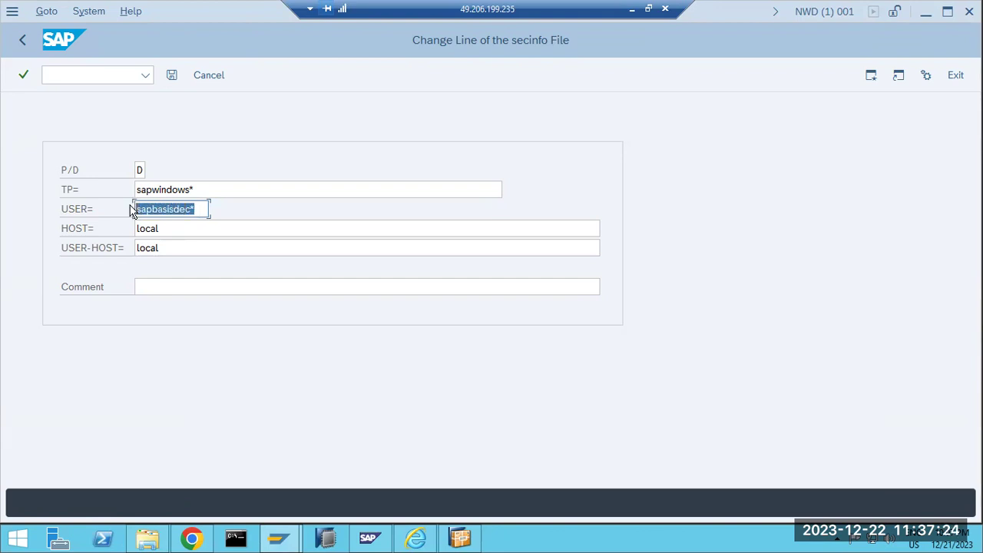
pyautogui.press('BackSpace')
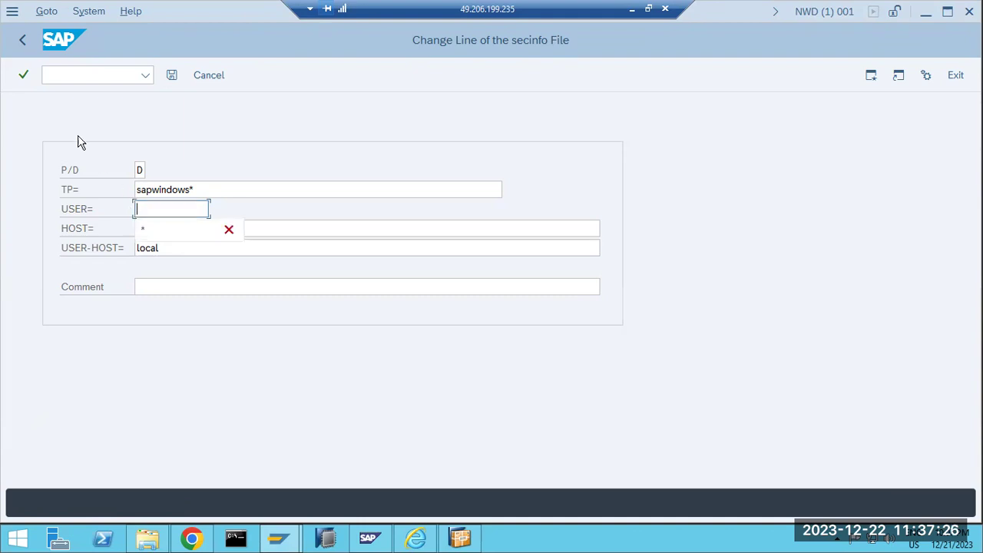
pyautogui.click(209, 74)
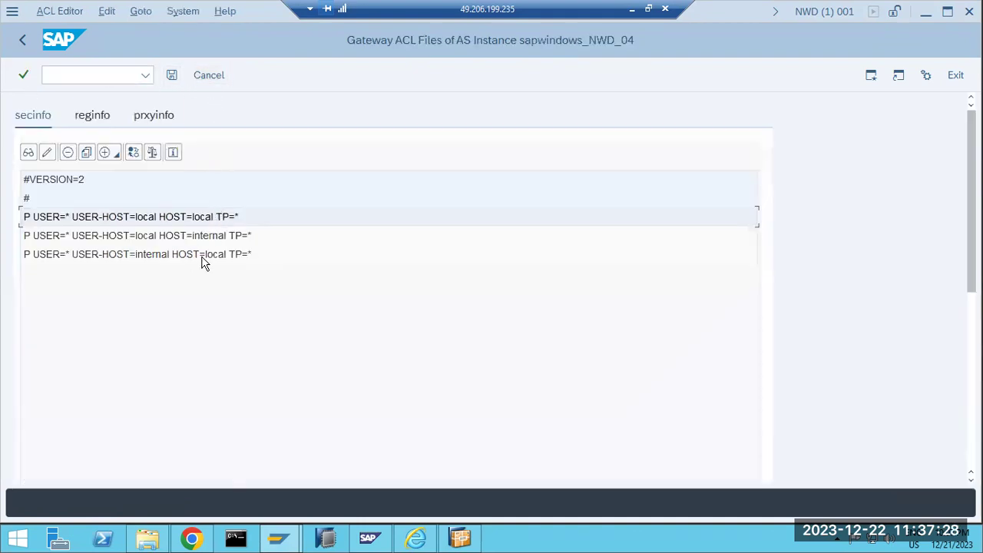
# Compare the local and internal host combinations in the three permit rules of the secinfo file.
pyautogui.click(94, 235)
pyautogui.click(96, 255)
pyautogui.click(95, 236)
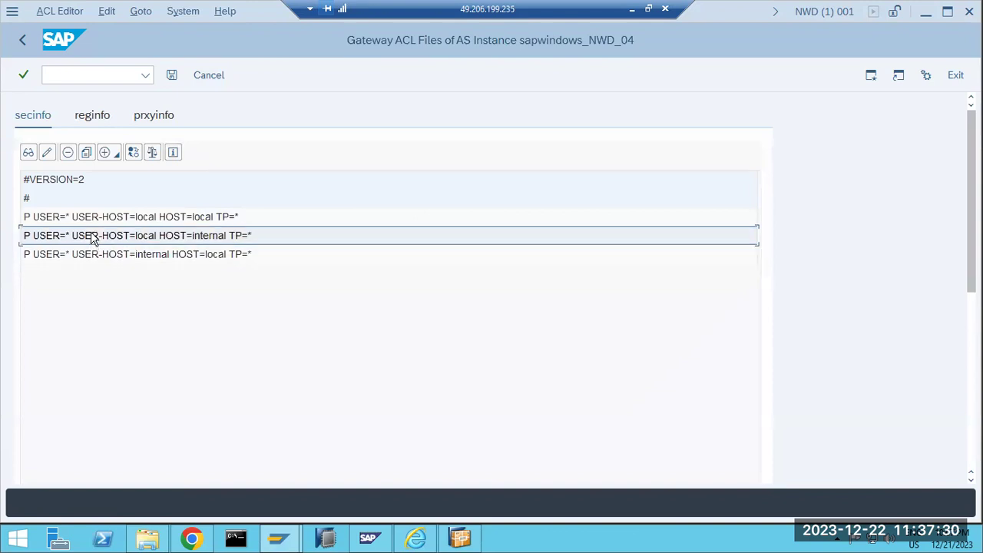
pyautogui.click(93, 216)
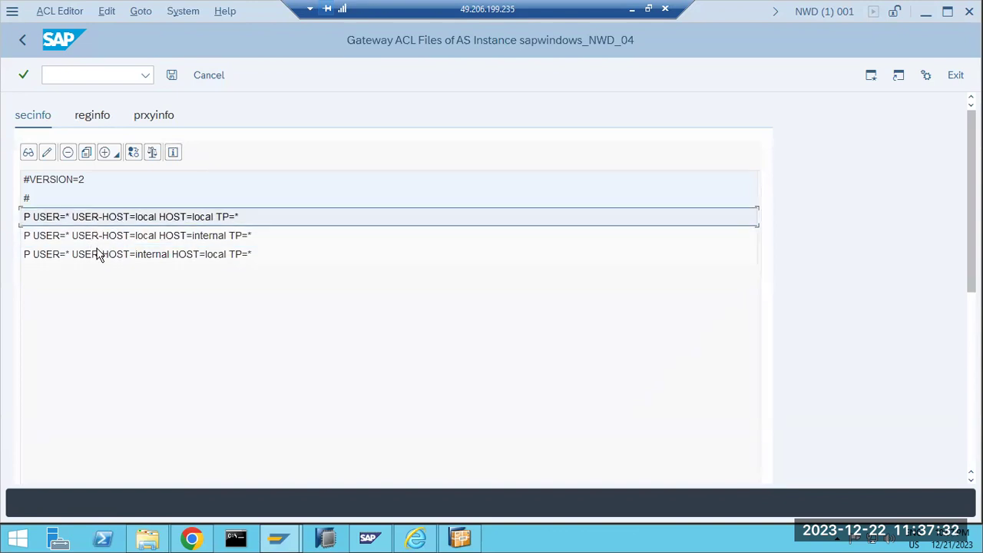
pyautogui.click(88, 242)
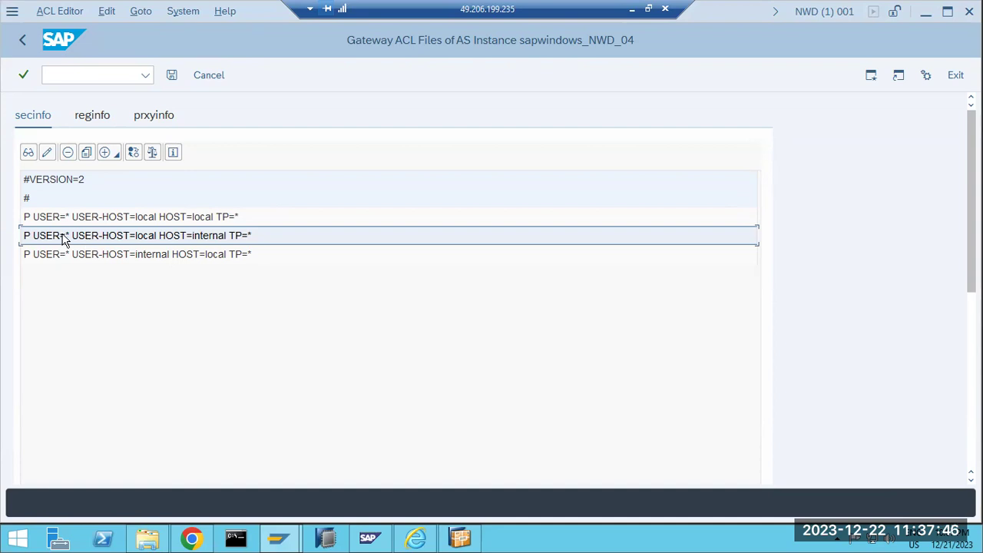
# View the rules of the reginfo file and return to the gateway's active connections.
pyautogui.click(102, 116)
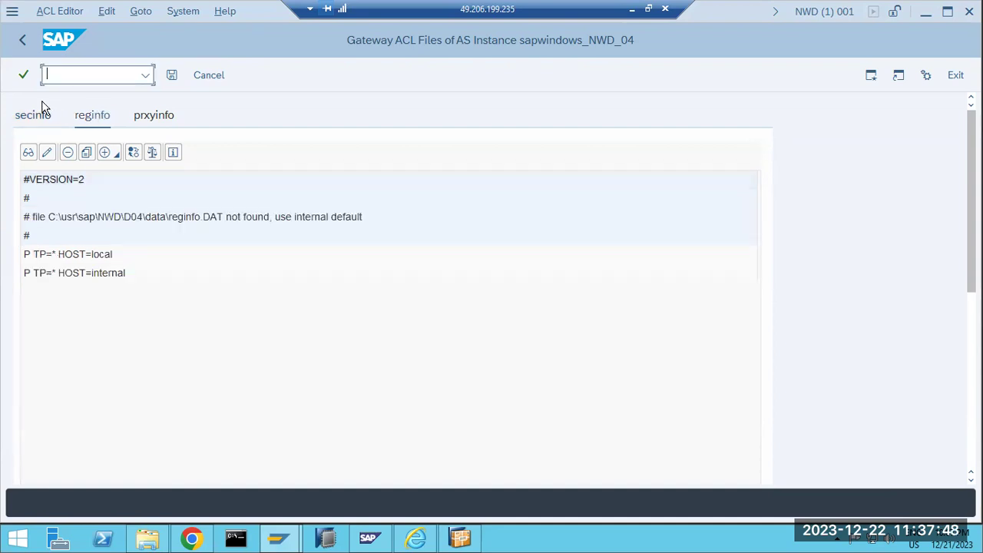
pyautogui.click(24, 73)
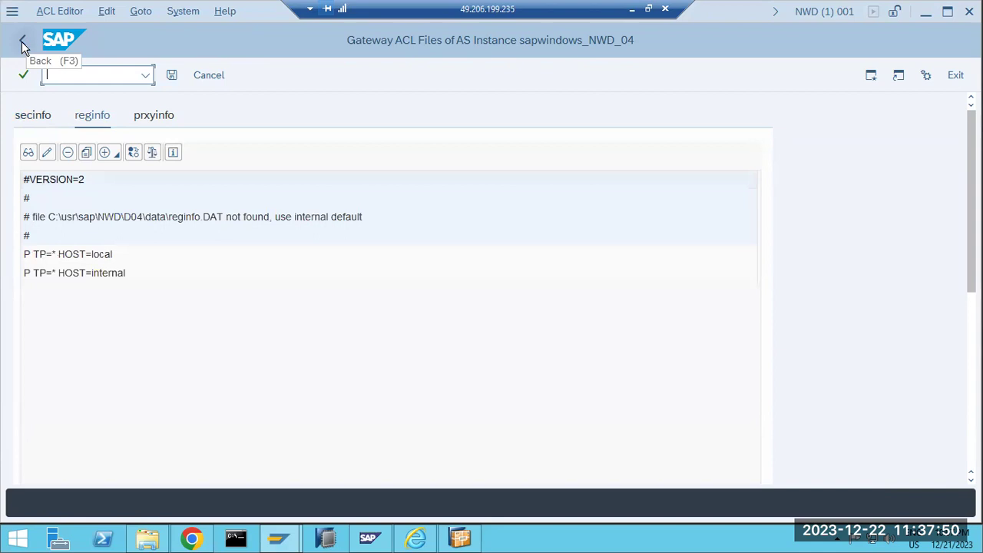
pyautogui.click(25, 41)
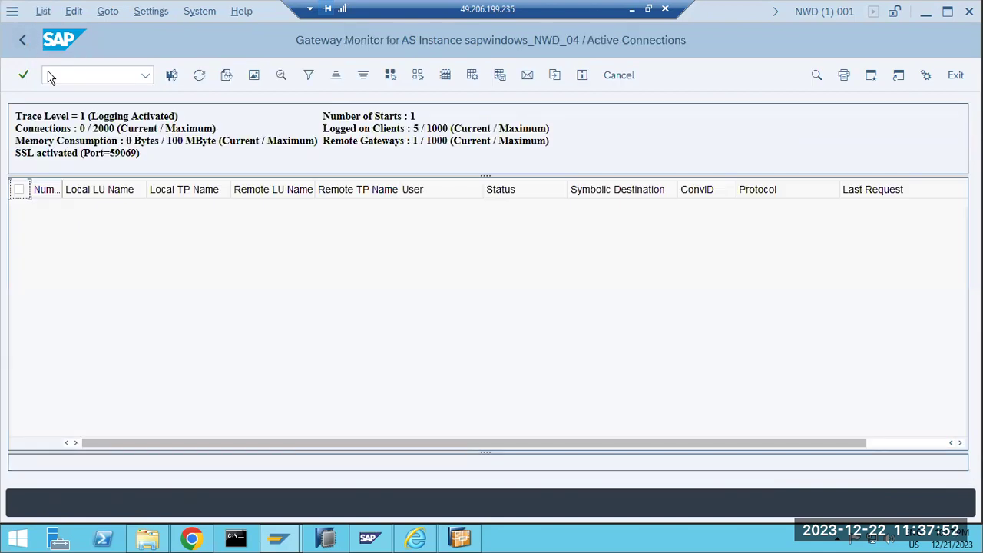
# Refresh the active connections and display the gateway's logged-on clients to review their last request and connection status.
pyautogui.click(198, 76)
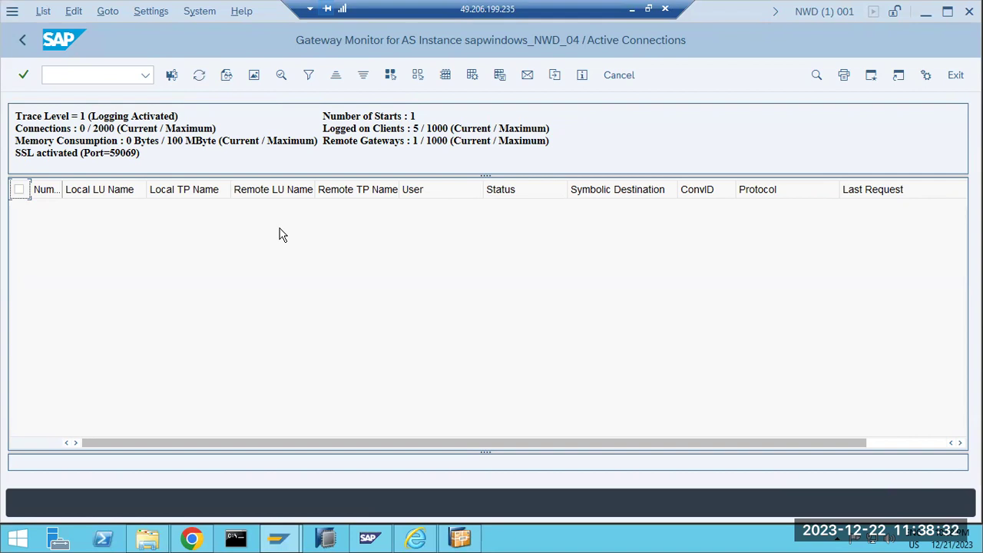
pyautogui.hotkey('alt', 'g')
pyautogui.click(153, 32)
pyautogui.click(596, 171)
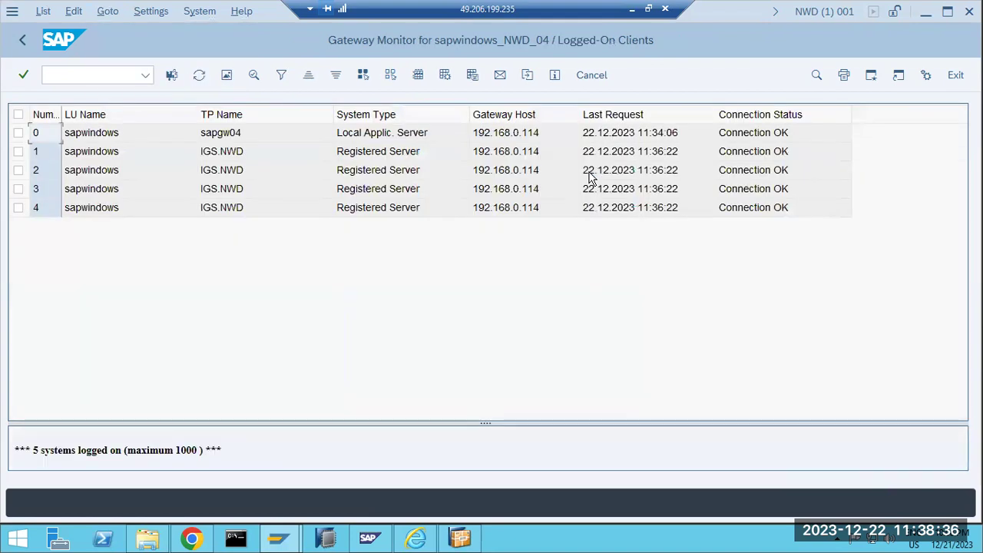
pyautogui.click(759, 136)
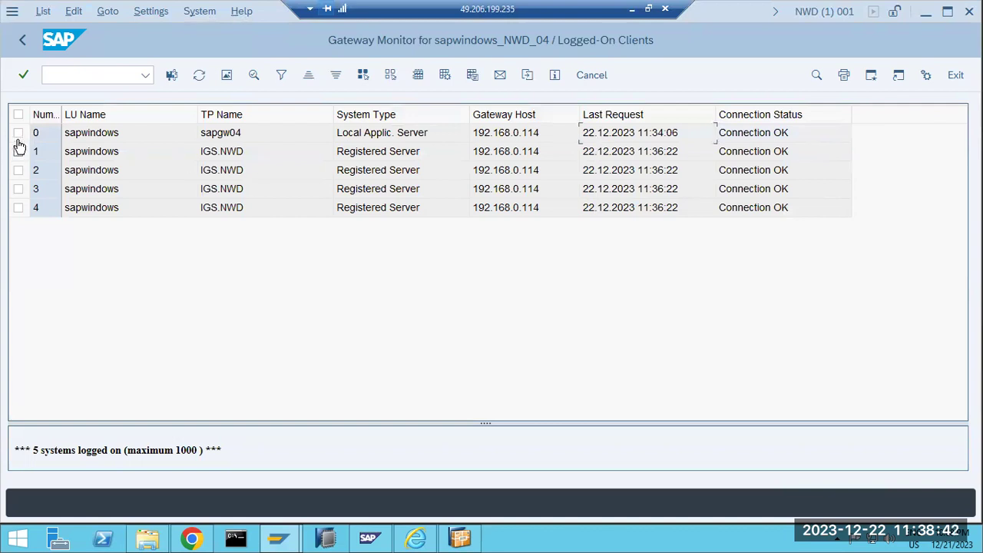
# Try to delete the logged-on client sapgw04, the local application server, and confirm the deletion.
pyautogui.click(18, 135)
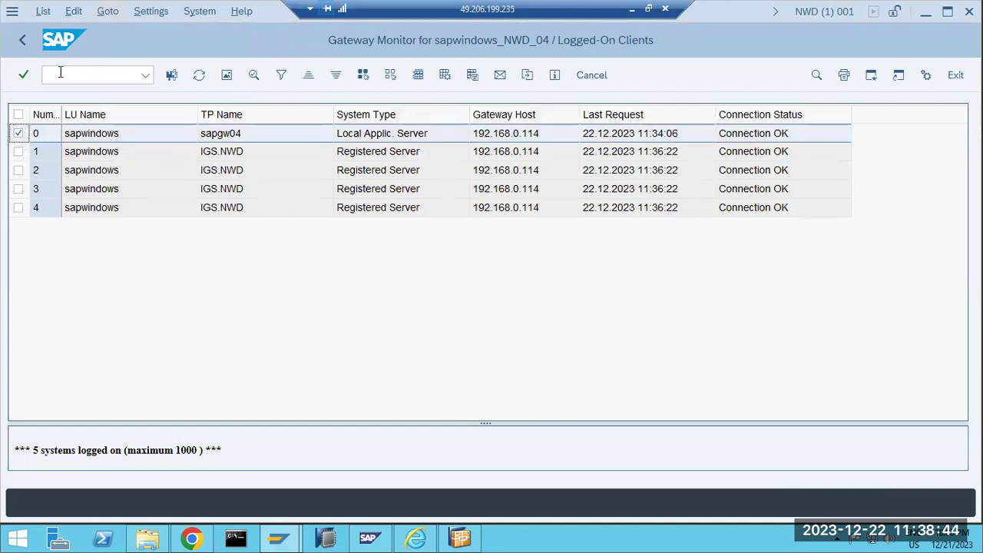
pyautogui.hotkey('alt', 'g')
pyautogui.moveTo(176, 33)
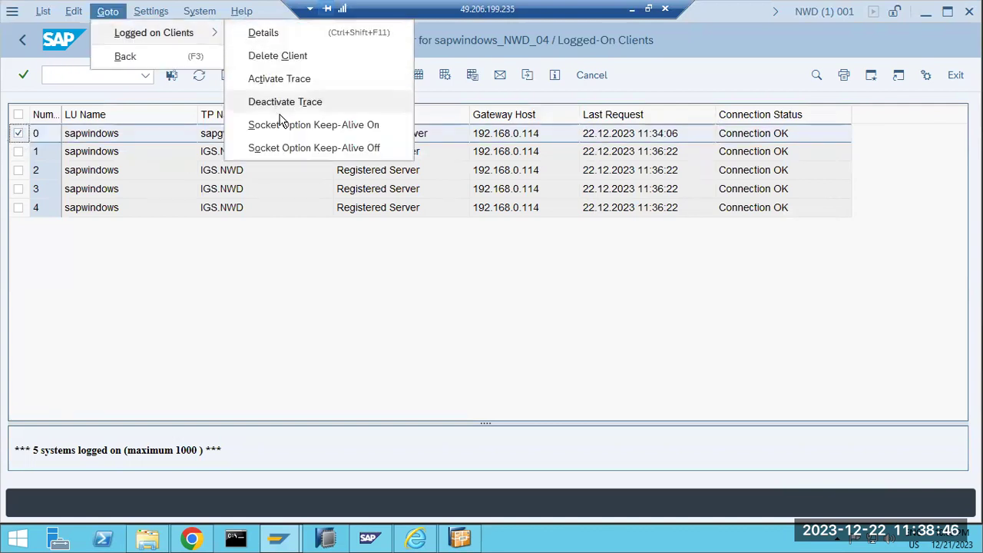
pyautogui.click(272, 57)
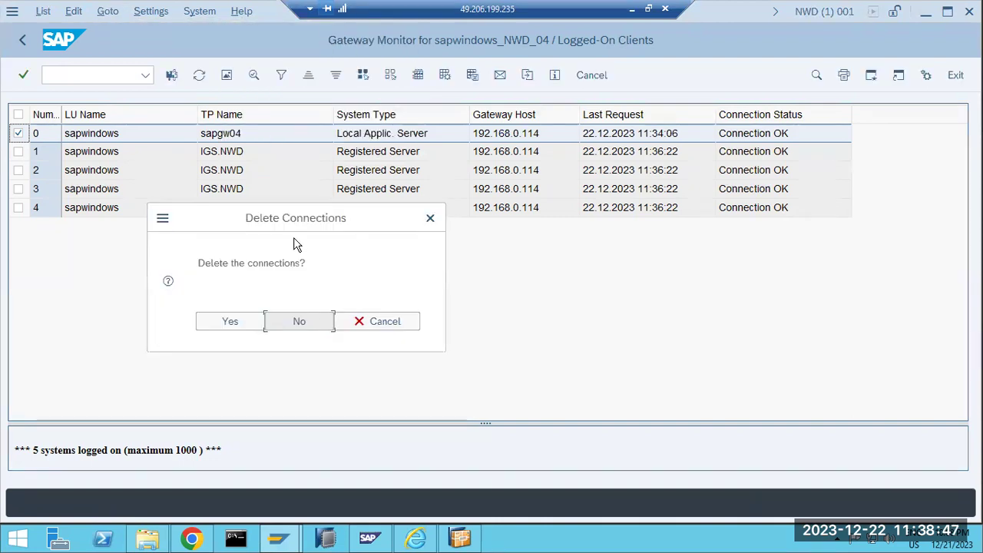
pyautogui.click(235, 324)
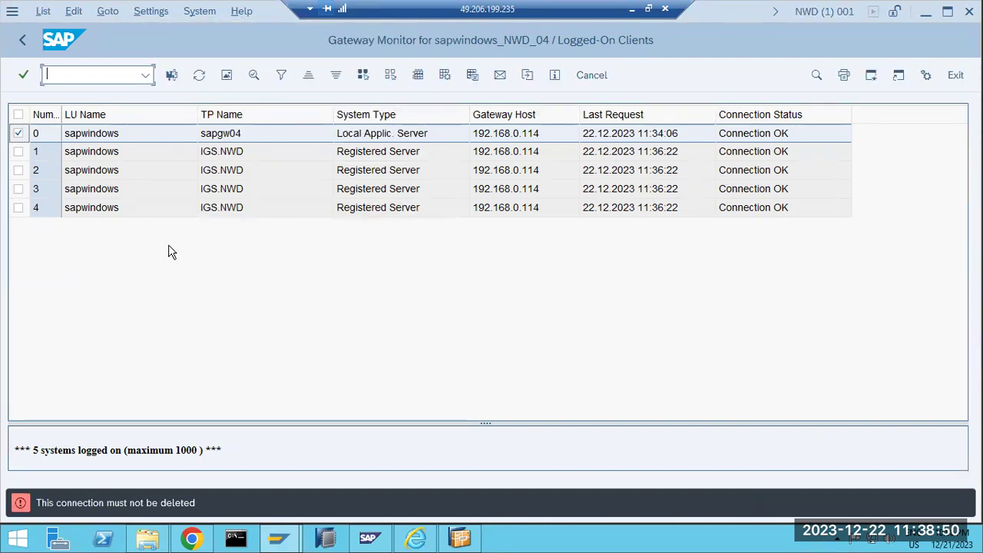
# Refresh the logged-on clients list and check the entry and connection status of client sapgw04.
pyautogui.click(202, 77)
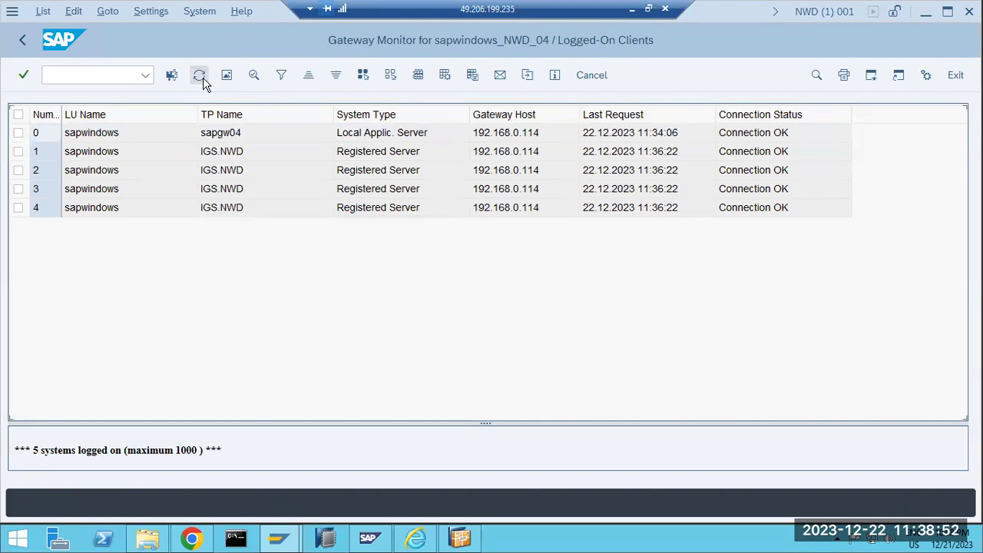
pyautogui.click(131, 142)
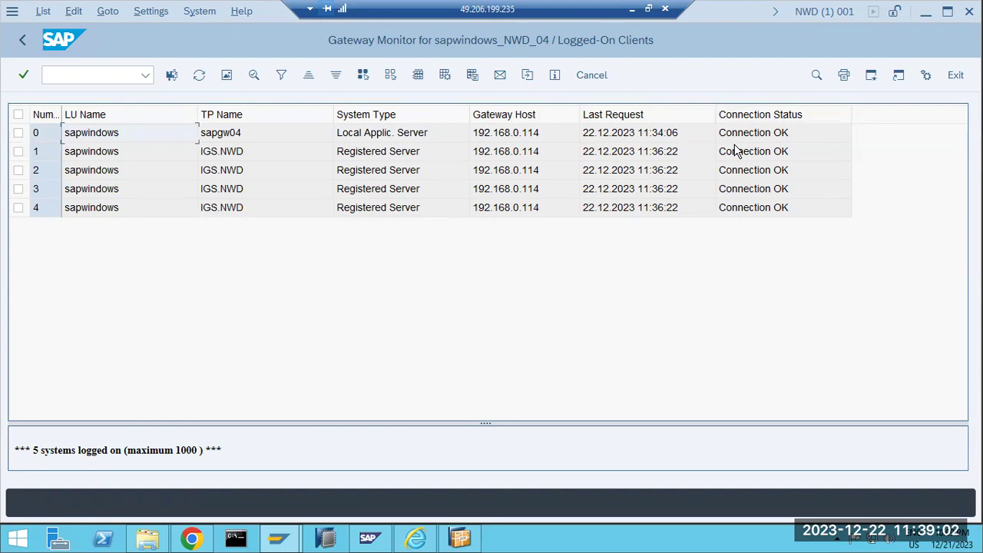
pyautogui.click(199, 75)
# Go back to the active connections overview and check the maximum number of gateway connections.
pyautogui.click(24, 42)
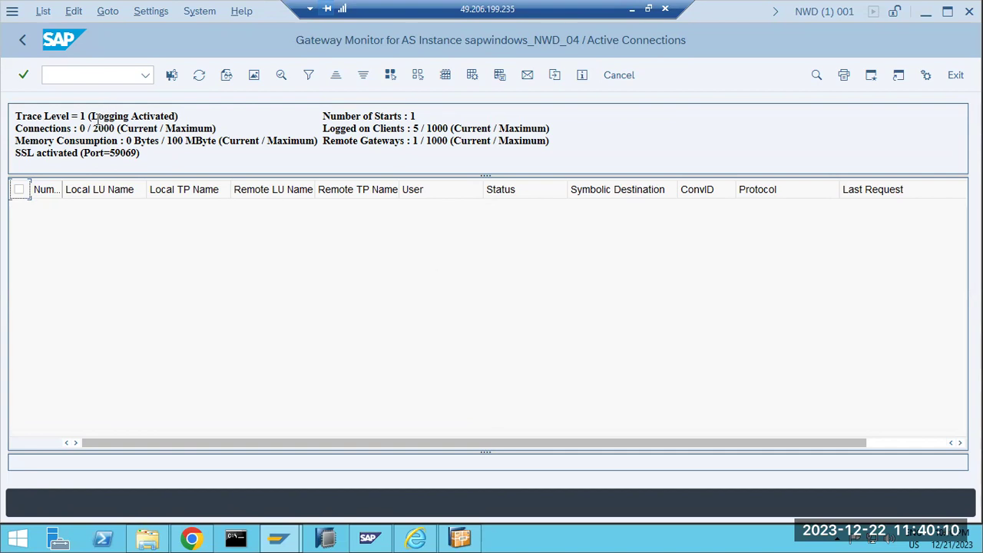
pyautogui.moveTo(98, 128); pyautogui.dragTo(221, 129)
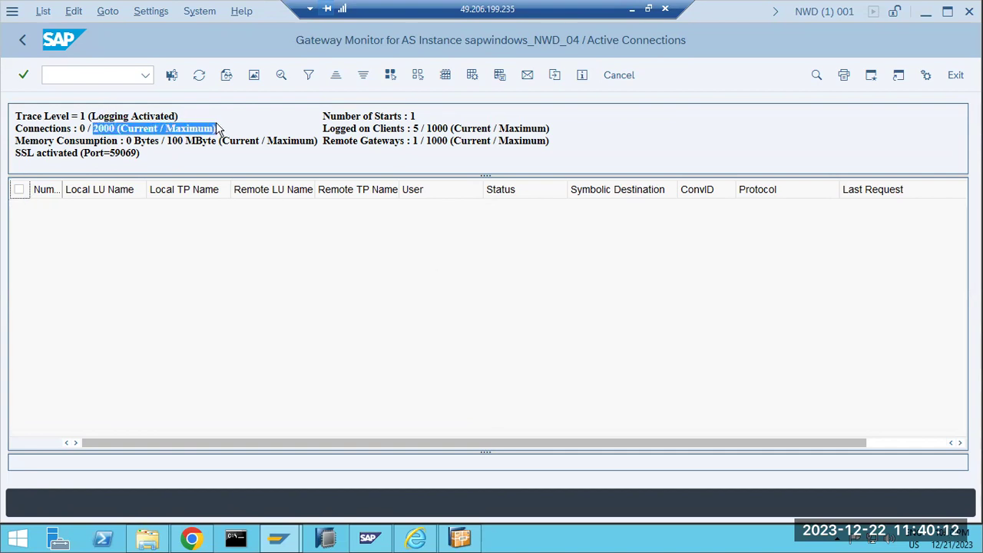
pyautogui.doubleClick(182, 128)
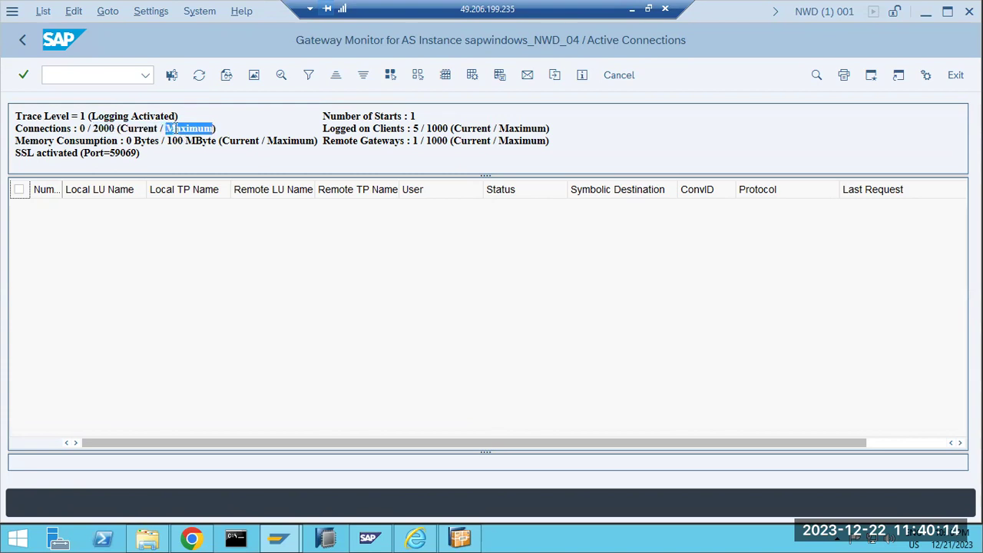
pyautogui.doubleClick(107, 128)
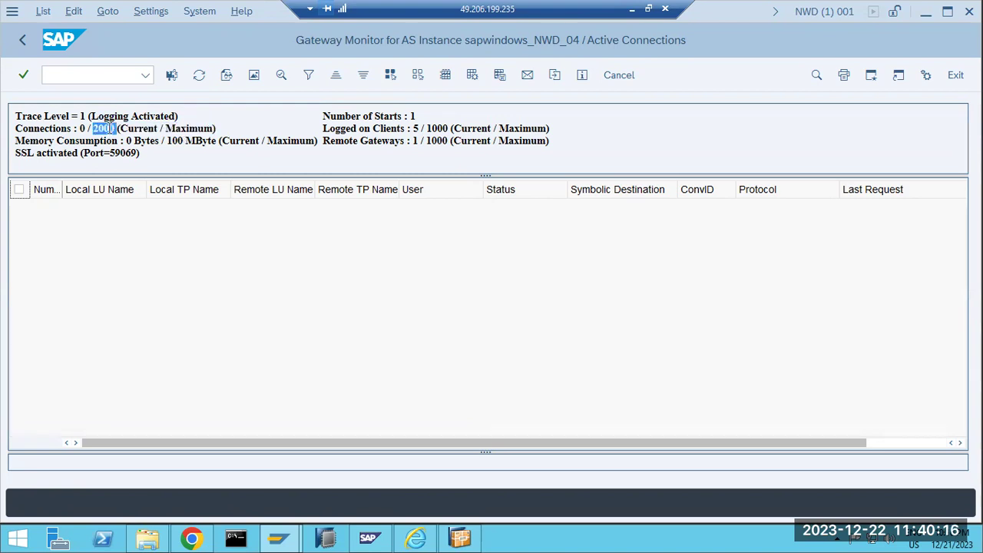
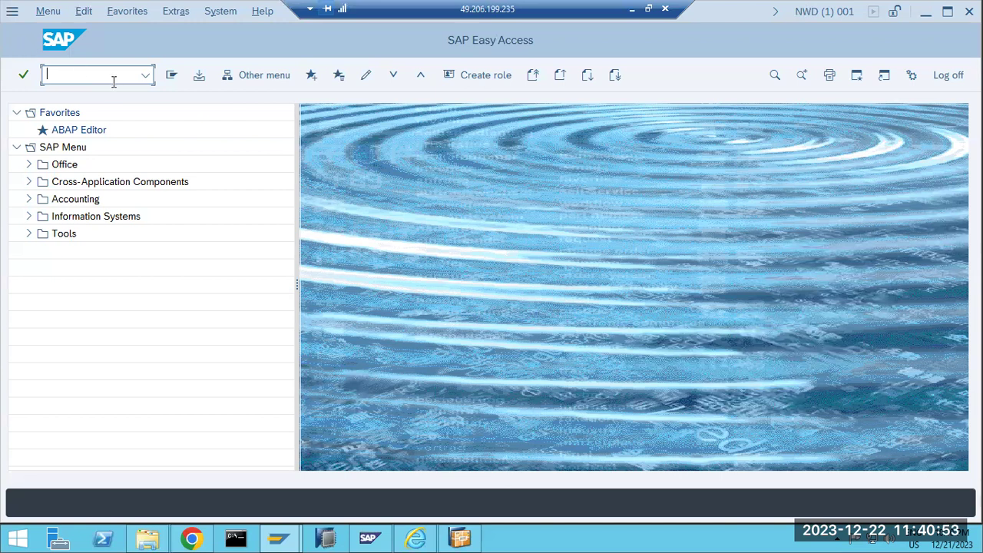
# Open the logon screen of the NWD - GROUPS connection from SAP Logon and close it without logging on.
pyautogui.click(278, 538)
pyautogui.click(170, 455)
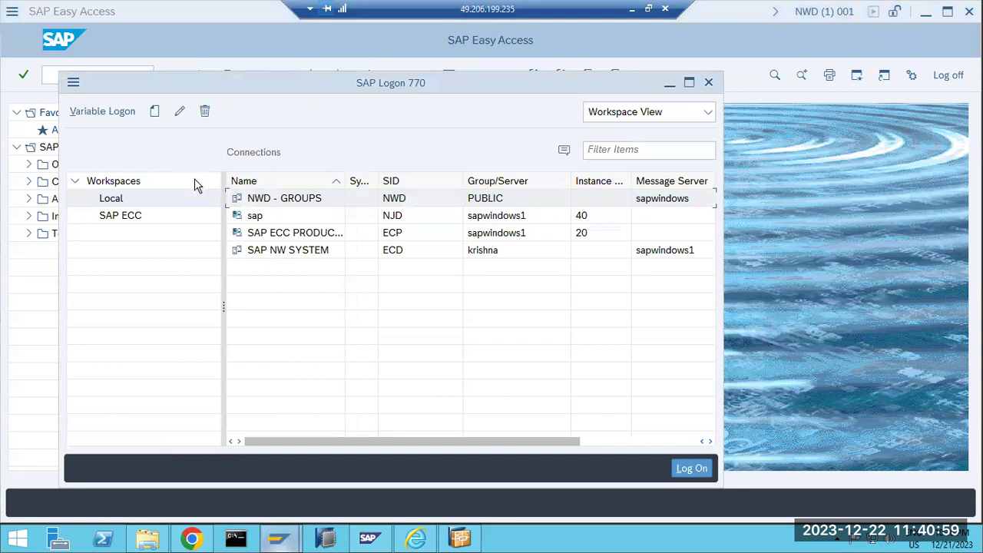
pyautogui.doubleClick(261, 197)
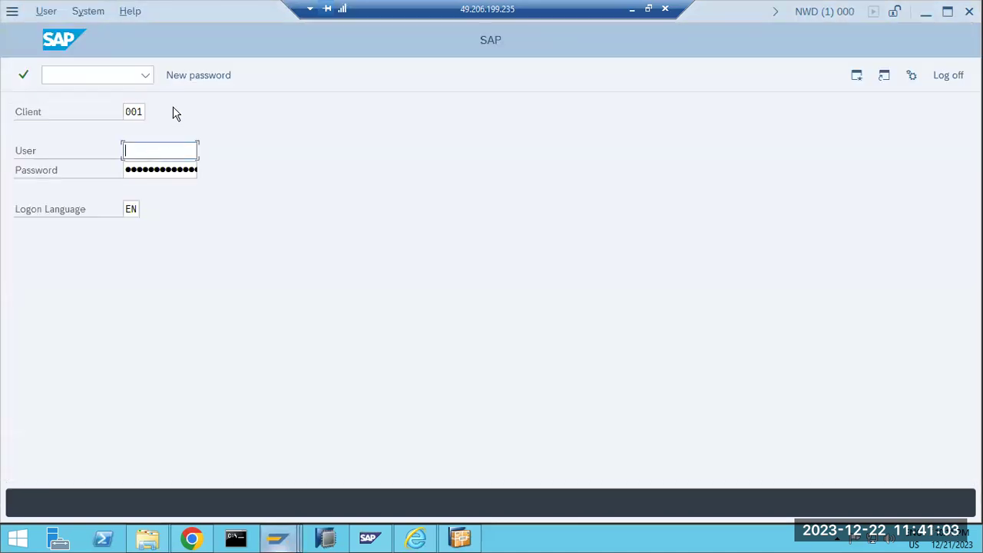
pyautogui.click(948, 76)
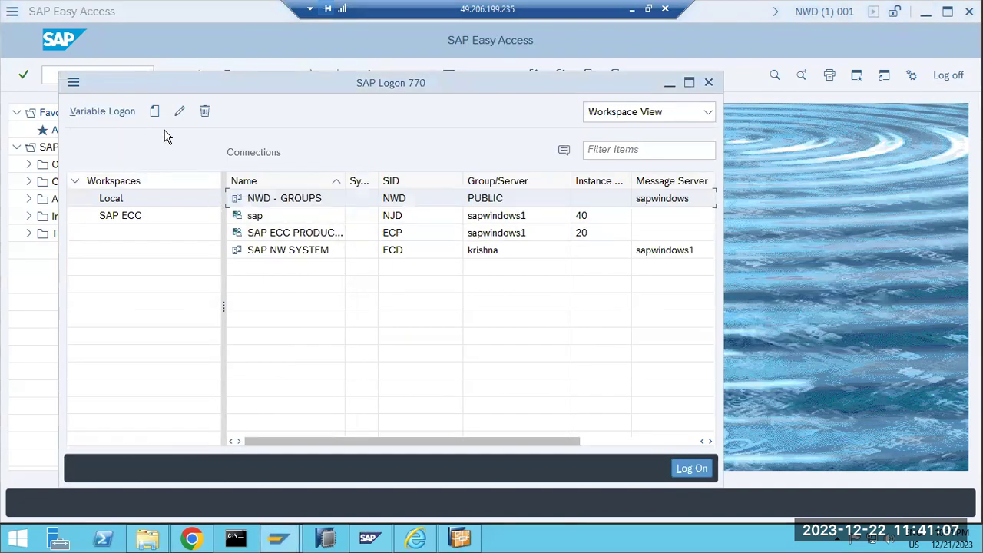
# Return to the SAP Easy Access session, start transaction SMGW and dismiss the Internet Explorer security warning.
pyautogui.click(733, 256)
pyautogui.click(83, 77)
pyautogui.write('smgw')
pyautogui.press('Return')
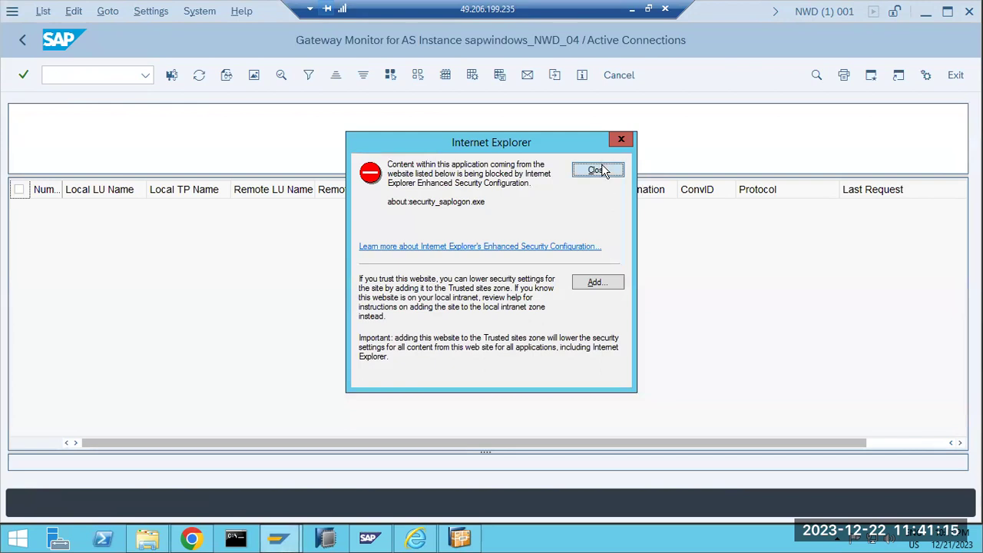
pyautogui.click(598, 169)
# Review the secinfo rule with local USER-HOST and local HOST in the gateway's external security ACL files and return to SAP Easy Access.
pyautogui.hotkey('alt', 's')
pyautogui.press('Left')
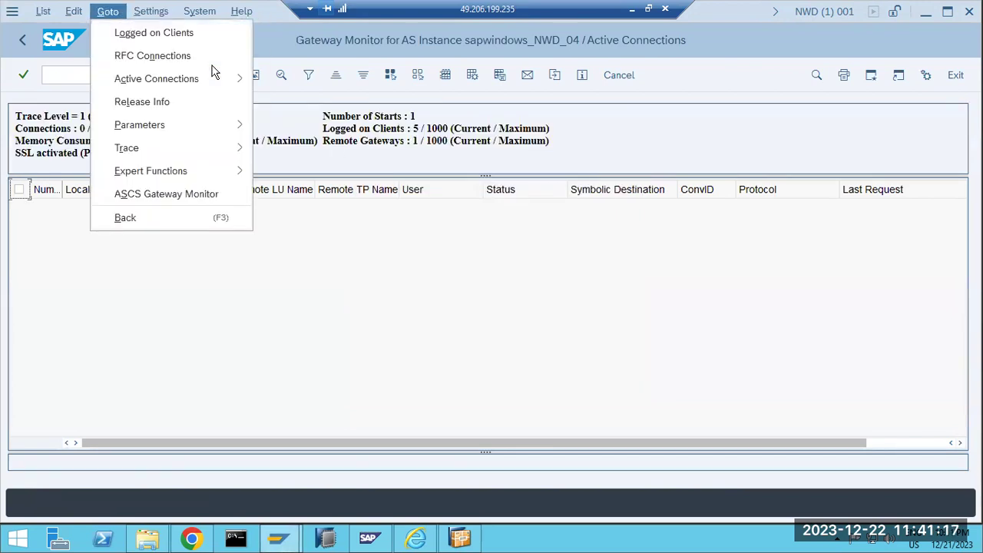
pyautogui.press('Down')
pyautogui.press('Down')
pyautogui.press('Down')
pyautogui.press('Down')
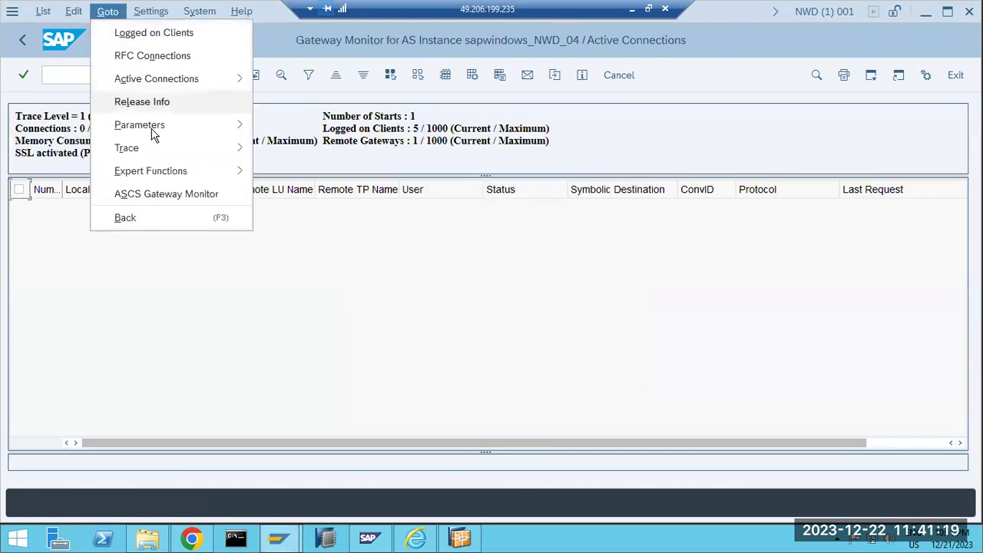
pyautogui.moveTo(163, 172)
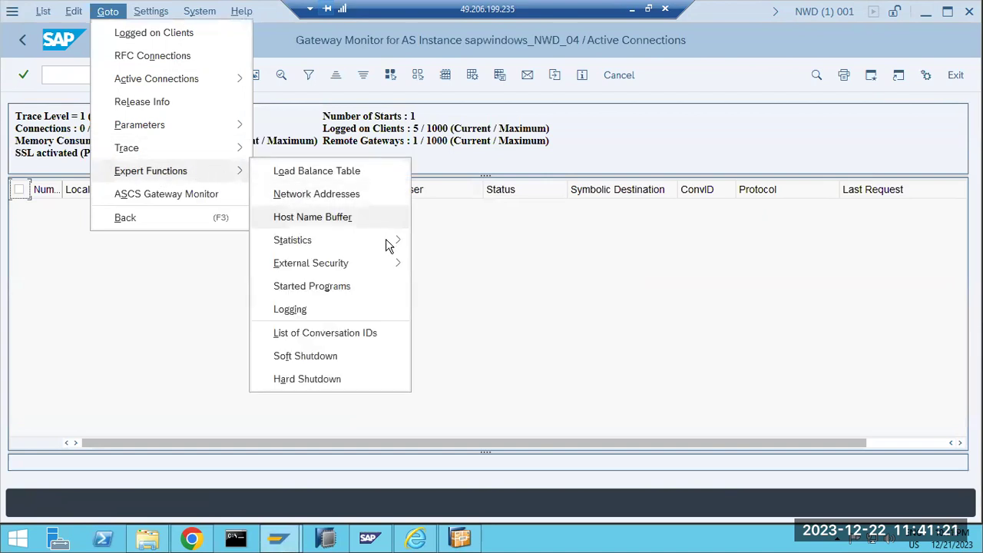
pyautogui.moveTo(384, 262)
pyautogui.click(467, 268)
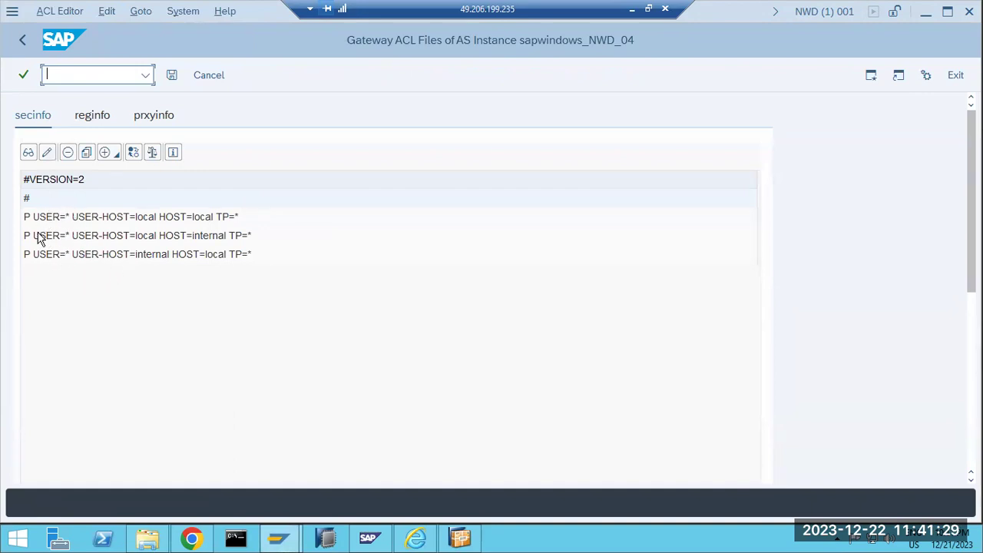
pyautogui.click(57, 223)
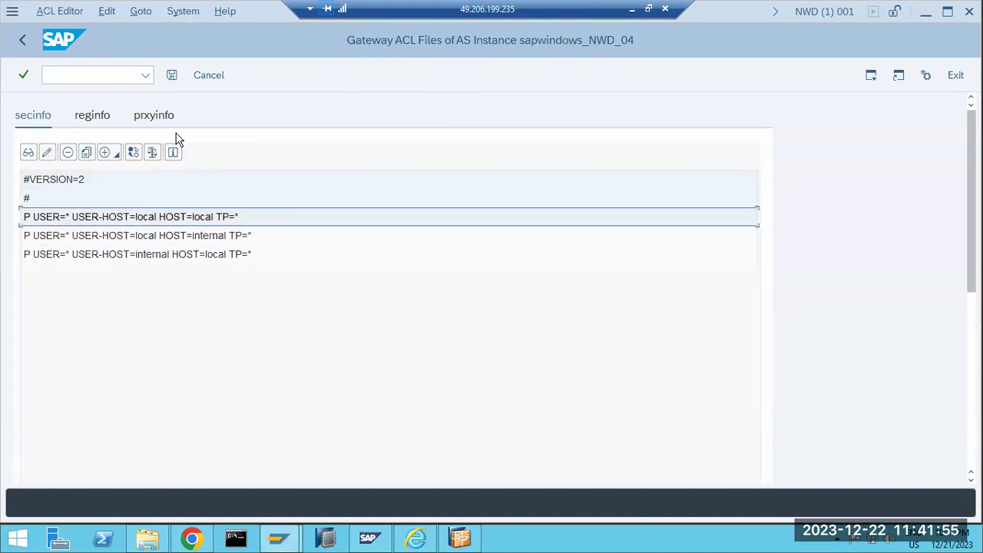
pyautogui.click(21, 42)
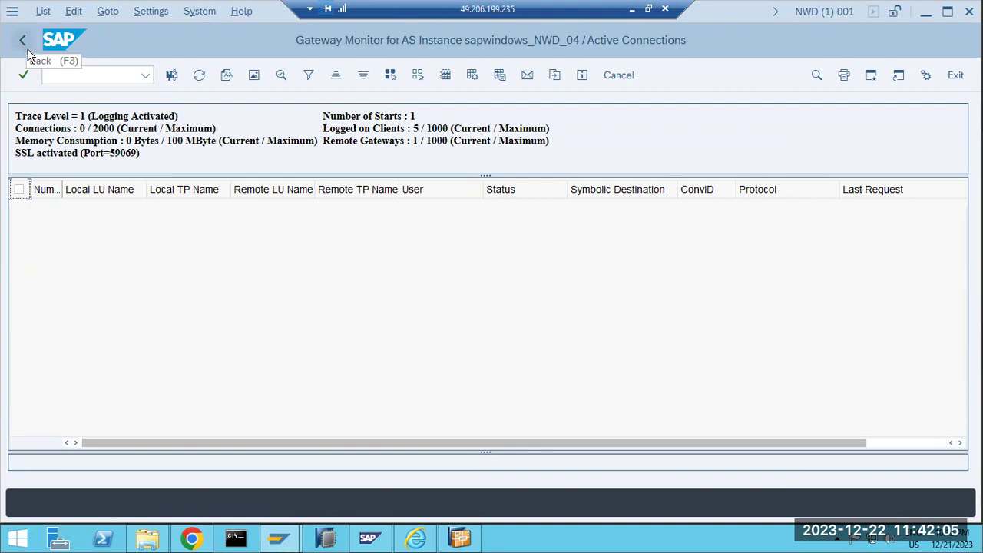
pyautogui.click(22, 43)
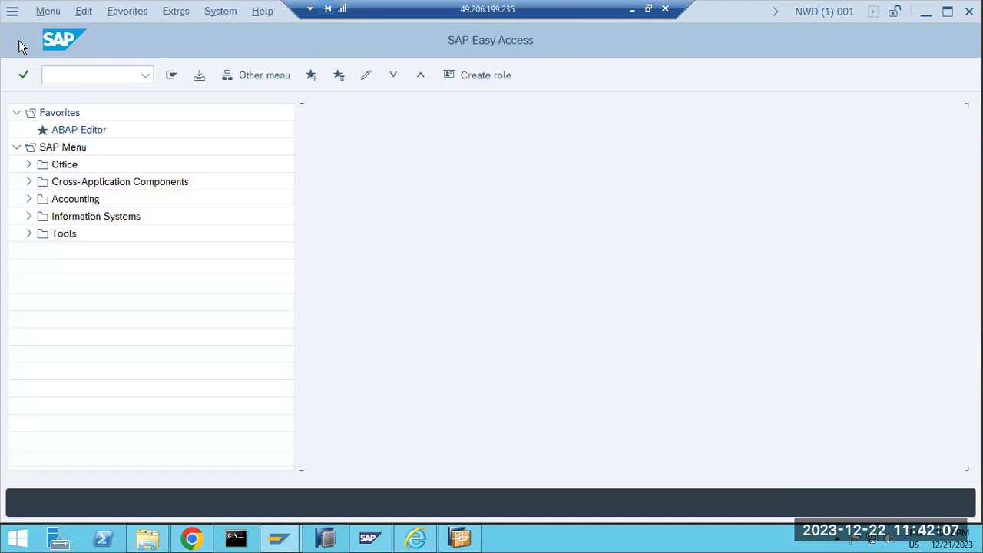